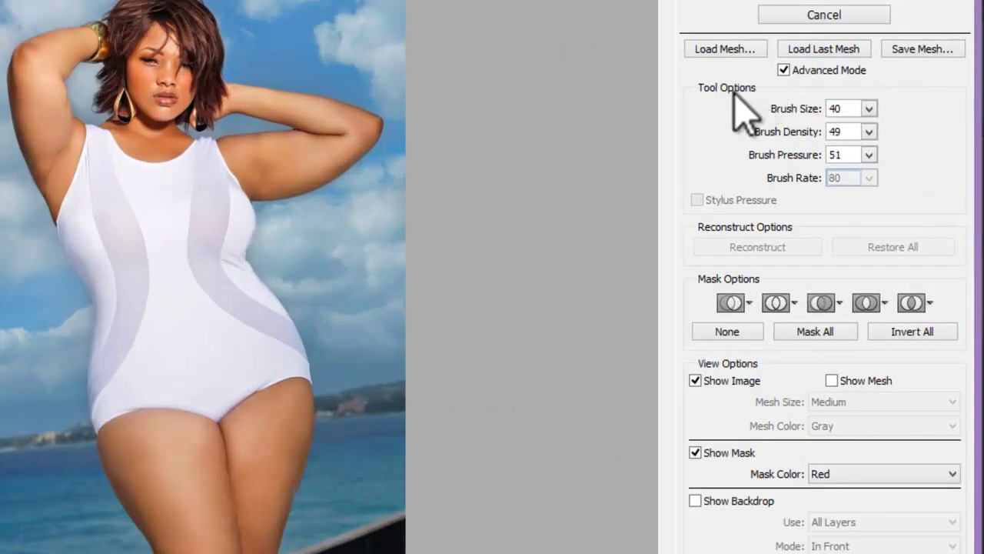
left_click(868, 110)
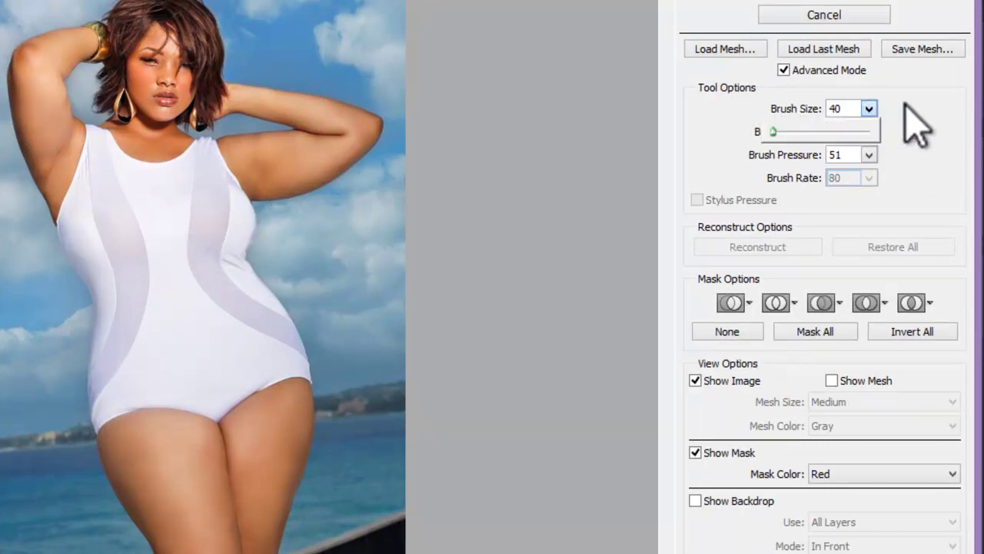
left_click(905, 104)
left_click(904, 108)
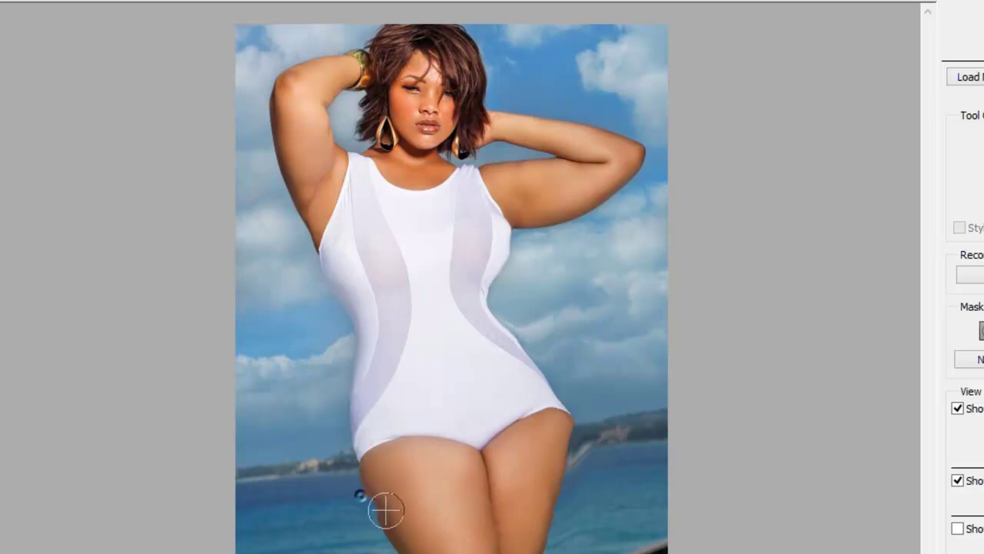
Slim the outer thigh on the image's left side by pushing its edge inward with the Forward Warp tool
mouse_move(361, 485)
left_mouse_down()
mouse_move(389, 515)
mouse_move(373, 514)
mouse_move(377, 524)
mouse_move(399, 541)
mouse_move(364, 519)
mouse_move(407, 543)
left_mouse_up()
left_click_drag(366, 516, 409, 552)
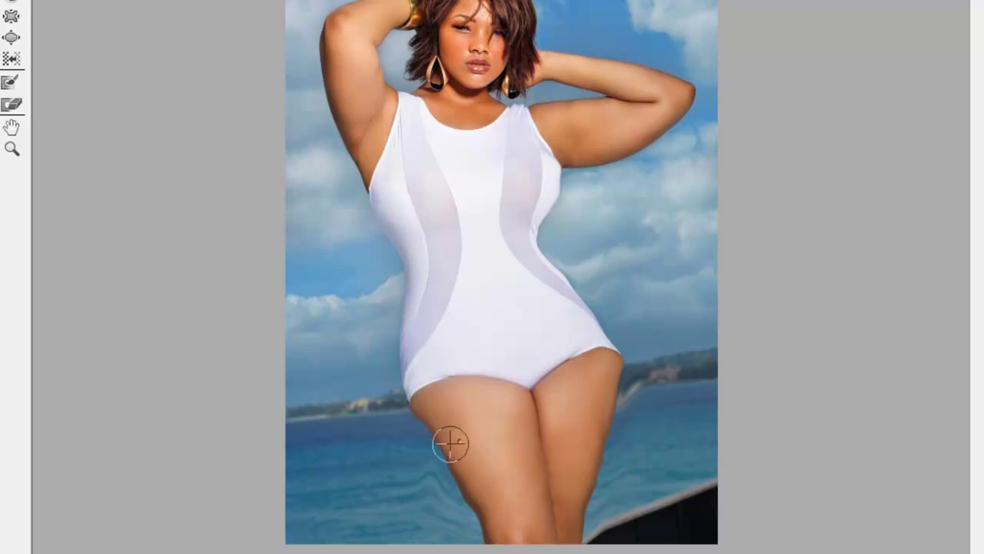
left_click_drag(436, 434, 459, 459)
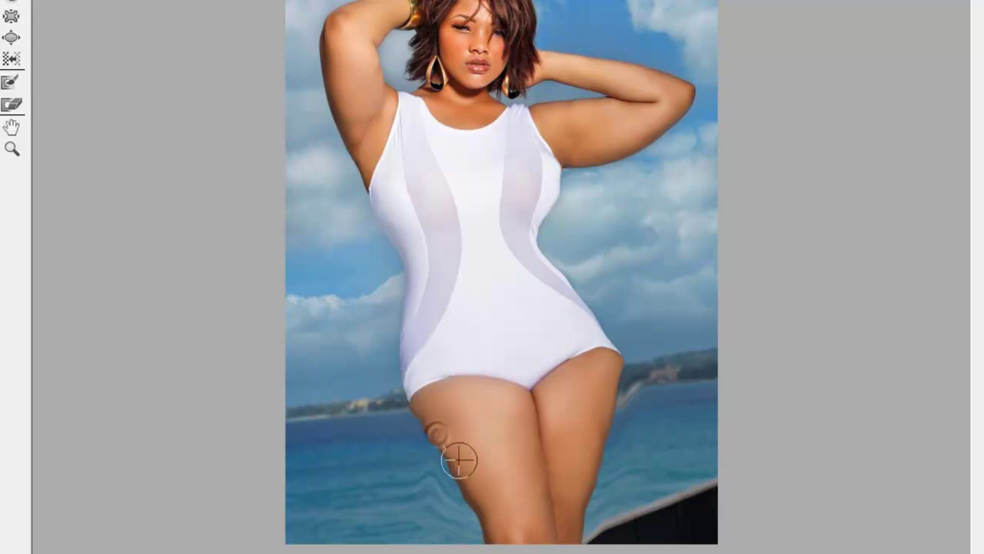
mouse_move(421, 419)
left_mouse_down()
mouse_move(439, 471)
mouse_move(478, 498)
mouse_move(438, 476)
mouse_move(459, 474)
mouse_move(440, 464)
mouse_move(451, 498)
mouse_move(471, 506)
mouse_move(450, 486)
mouse_move(467, 487)
mouse_move(482, 539)
mouse_move(468, 508)
mouse_move(475, 501)
mouse_move(463, 503)
mouse_move(472, 494)
mouse_move(414, 443)
mouse_move(426, 444)
mouse_move(402, 386)
mouse_move(416, 394)
mouse_move(404, 374)
mouse_move(415, 372)
mouse_move(399, 362)
mouse_move(420, 359)
mouse_move(398, 347)
mouse_move(409, 343)
mouse_move(389, 343)
mouse_move(418, 320)
mouse_move(401, 316)
mouse_move(415, 308)
mouse_move(386, 306)
mouse_move(398, 300)
mouse_move(407, 310)
mouse_move(389, 322)
mouse_move(406, 341)
mouse_move(386, 348)
mouse_move(409, 368)
mouse_move(400, 376)
mouse_move(413, 384)
mouse_move(398, 397)
mouse_move(415, 407)
mouse_move(411, 421)
mouse_move(426, 421)
mouse_move(405, 430)
mouse_move(424, 418)
mouse_move(435, 467)
left_mouse_up()
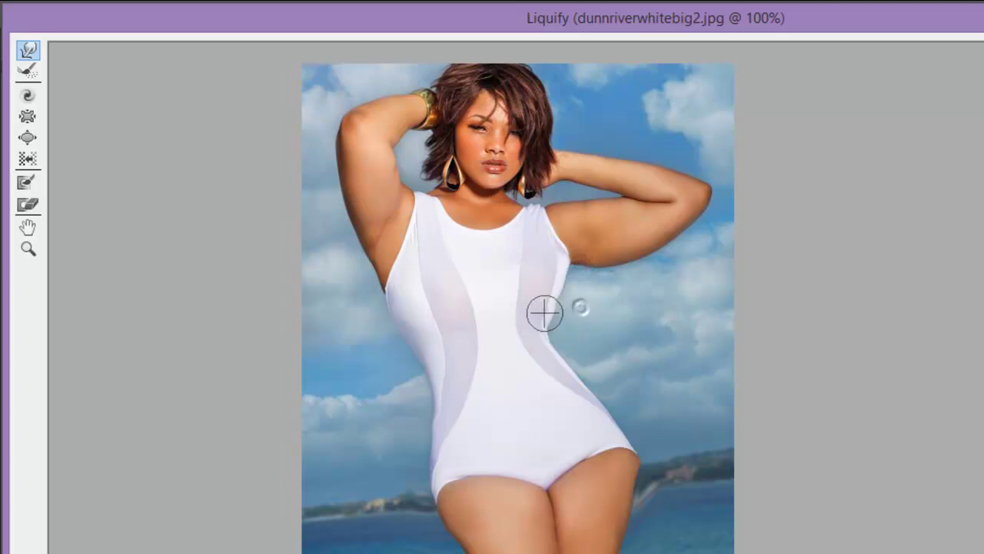
Push in both sides of the upper torso and the outer edges of both upper arms with the Forward Warp tool
mouse_move(380, 307)
left_mouse_down()
mouse_move(408, 330)
mouse_move(387, 317)
mouse_move(400, 318)
mouse_move(397, 340)
mouse_move(446, 359)
mouse_move(405, 349)
mouse_move(431, 369)
mouse_move(409, 360)
mouse_move(422, 357)
mouse_move(429, 380)
mouse_move(397, 344)
mouse_move(402, 331)
mouse_move(379, 319)
mouse_move(383, 285)
mouse_move(414, 324)
mouse_move(396, 312)
mouse_move(411, 307)
mouse_move(402, 326)
mouse_move(417, 326)
mouse_move(406, 333)
mouse_move(420, 333)
mouse_move(415, 342)
mouse_move(429, 348)
mouse_move(410, 316)
mouse_move(423, 349)
left_mouse_up()
mouse_move(570, 315)
left_mouse_down()
mouse_move(571, 255)
mouse_move(579, 273)
mouse_move(556, 273)
mouse_move(570, 280)
mouse_move(566, 269)
mouse_move(546, 287)
left_mouse_up()
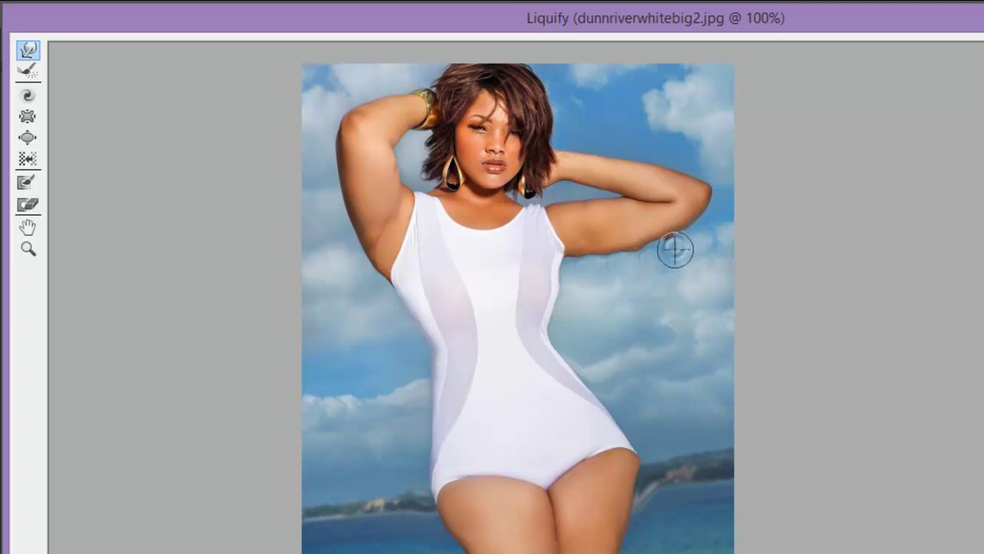
left_click_drag(675, 250, 684, 238)
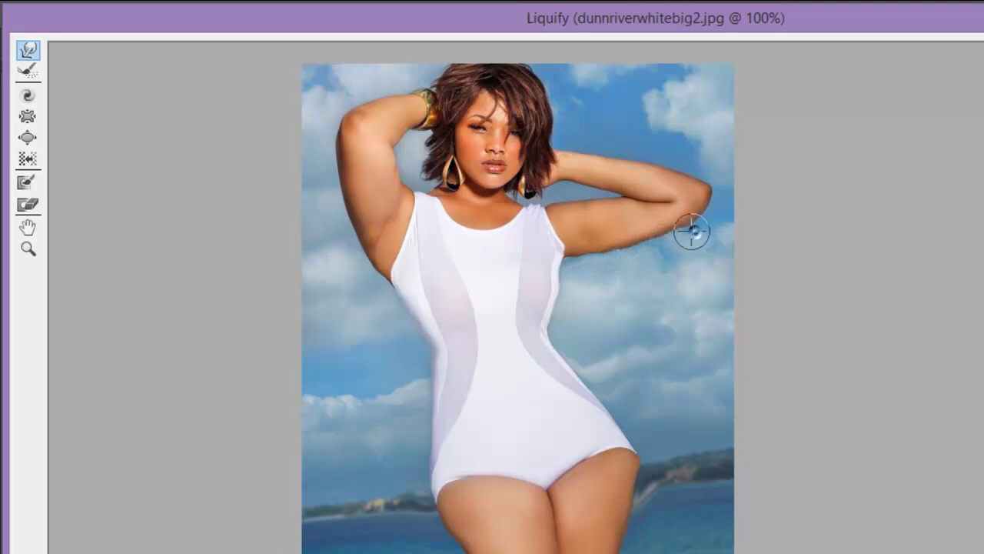
mouse_move(341, 216)
left_mouse_down()
mouse_move(319, 189)
mouse_move(343, 185)
mouse_move(332, 162)
mouse_move(352, 181)
mouse_move(339, 187)
mouse_move(353, 199)
mouse_move(342, 207)
mouse_move(363, 225)
mouse_move(351, 237)
mouse_move(364, 242)
mouse_move(351, 199)
mouse_move(342, 217)
mouse_move(366, 234)
mouse_move(353, 253)
mouse_move(372, 259)
mouse_move(360, 249)
mouse_move(367, 241)
mouse_move(360, 265)
mouse_move(382, 281)
mouse_move(348, 229)
mouse_move(356, 214)
mouse_move(341, 189)
mouse_move(351, 185)
mouse_move(339, 200)
mouse_move(348, 213)
mouse_move(332, 184)
mouse_move(350, 163)
mouse_move(332, 144)
mouse_move(340, 154)
mouse_move(325, 180)
mouse_move(348, 195)
left_mouse_up()
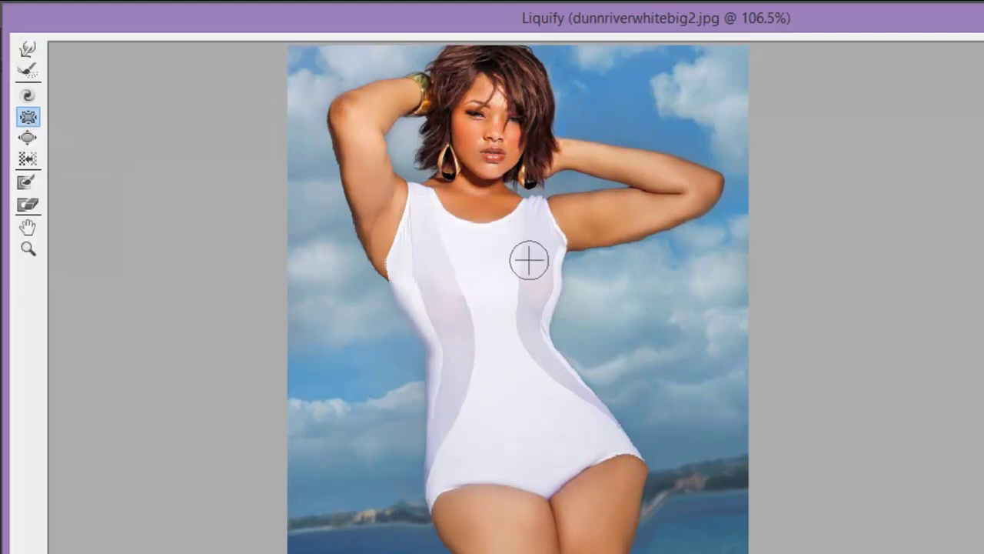
Shrink both sides of the bust and the upper waist with the Pucker tool
left_click_drag(461, 293, 452, 296)
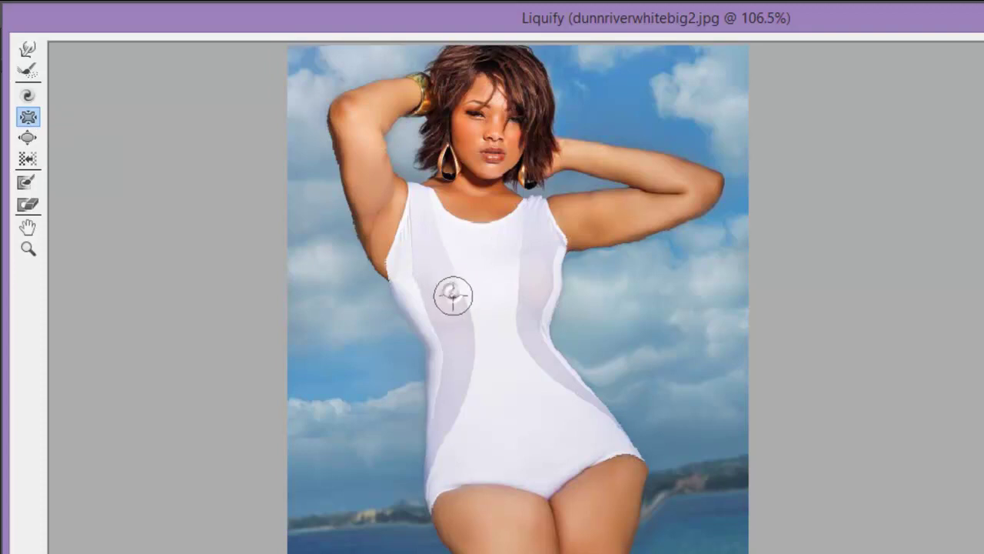
left_click(550, 293)
left_click_drag(548, 289, 541, 323)
mouse_move(384, 298)
left_mouse_down()
mouse_move(402, 315)
mouse_move(391, 301)
left_mouse_up()
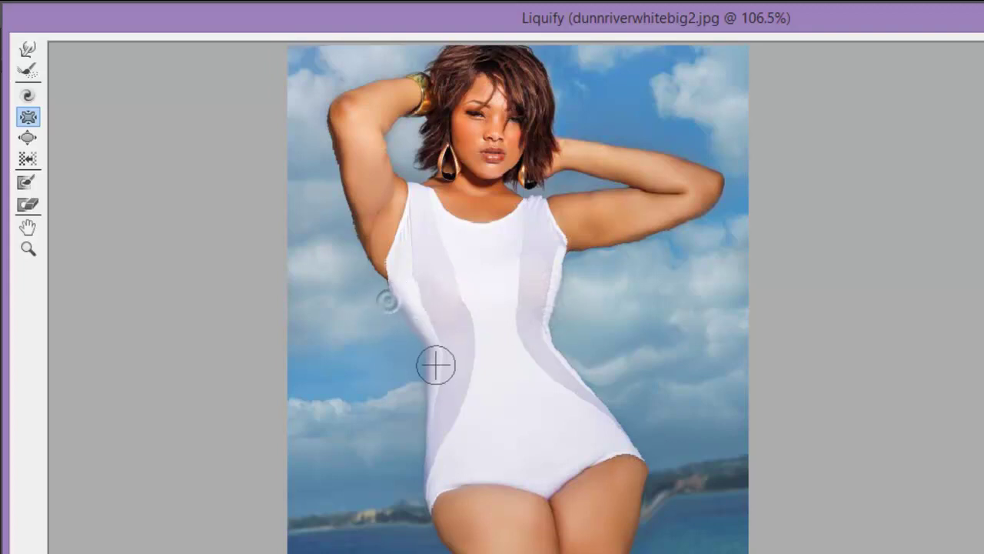
left_click(413, 326)
left_click(391, 300)
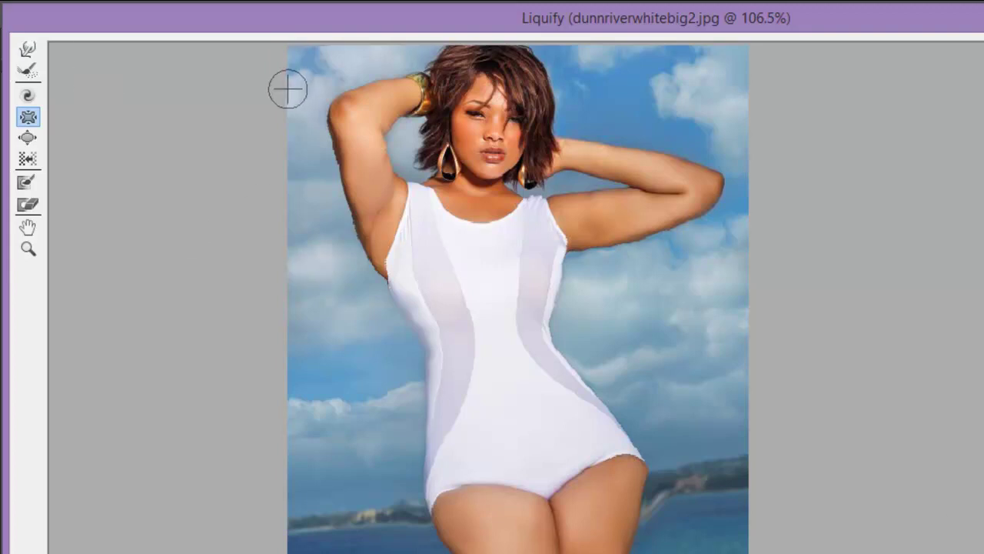
Push the hip and outer thigh on the image's right side inward with the Forward Warp tool
left_click(26, 49)
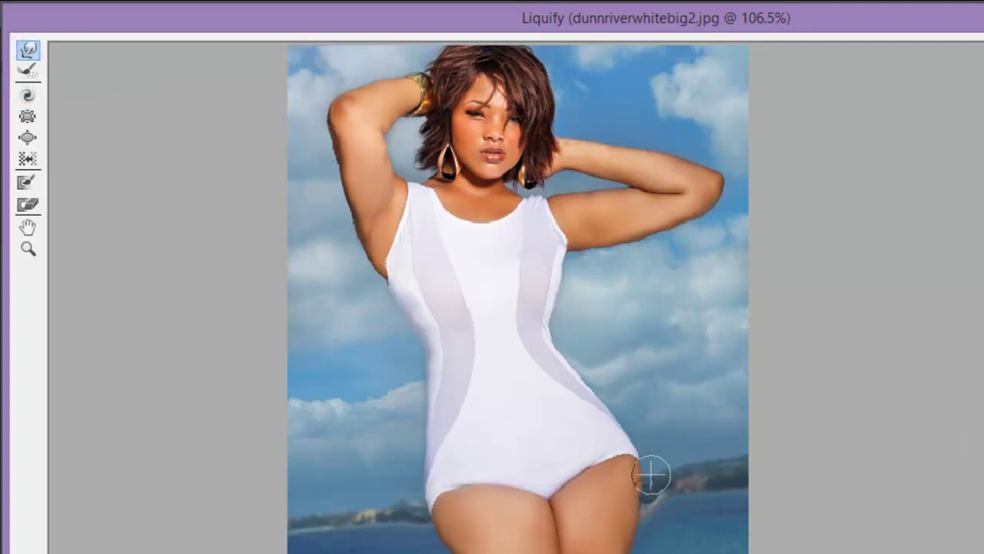
left_click_drag(647, 500, 637, 534)
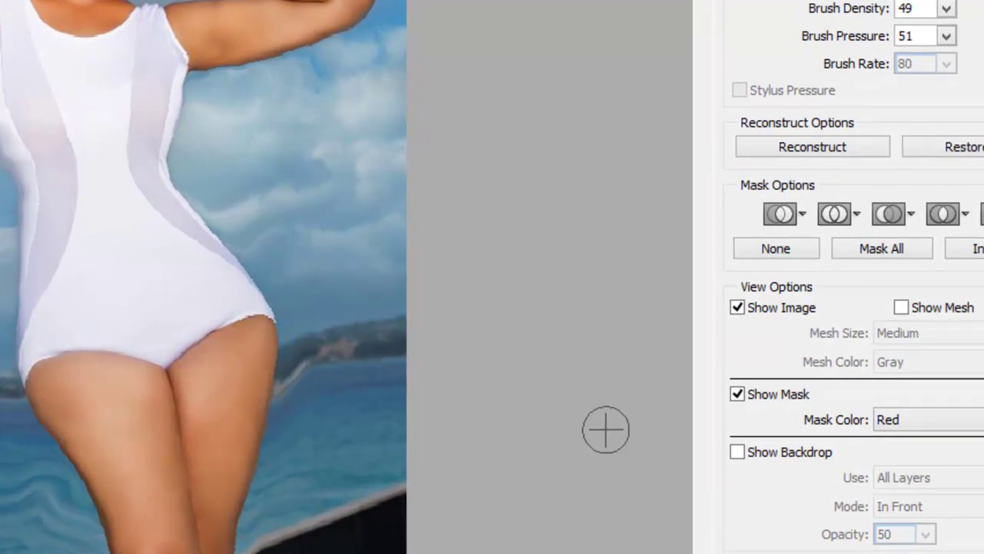
Compare the warped figure with the original using the backdrop overlay, turn it off, and commit the Liquify changes
left_click(736, 453)
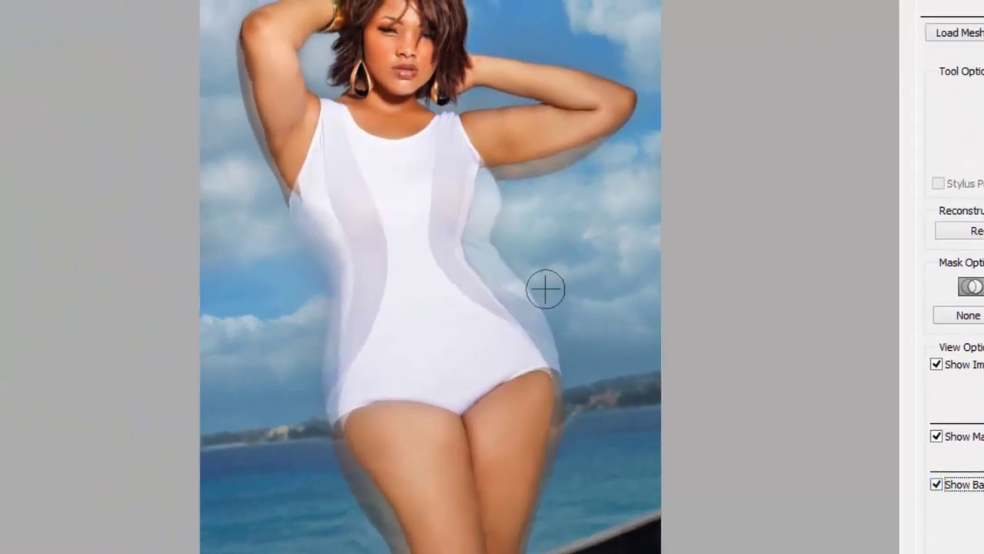
left_click(937, 484)
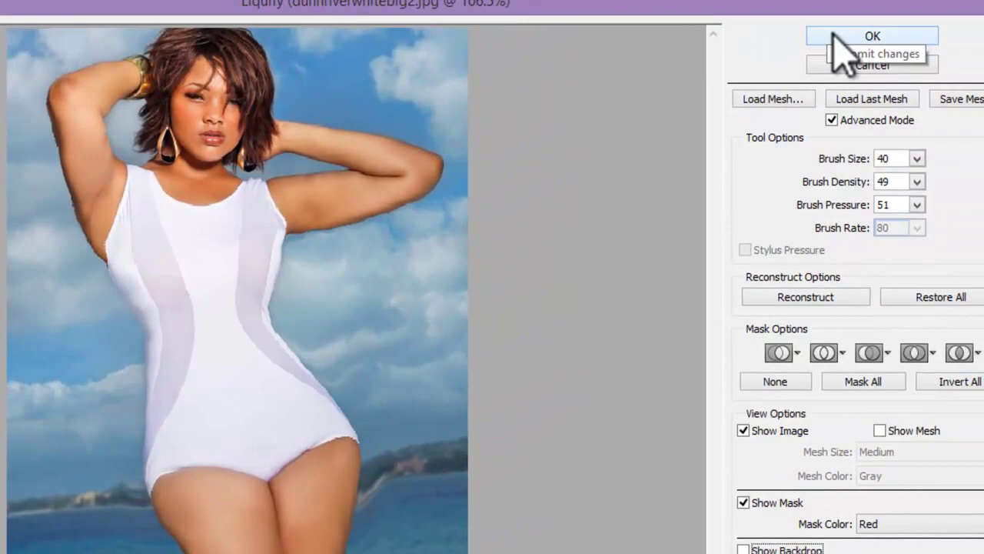
left_click(834, 38)
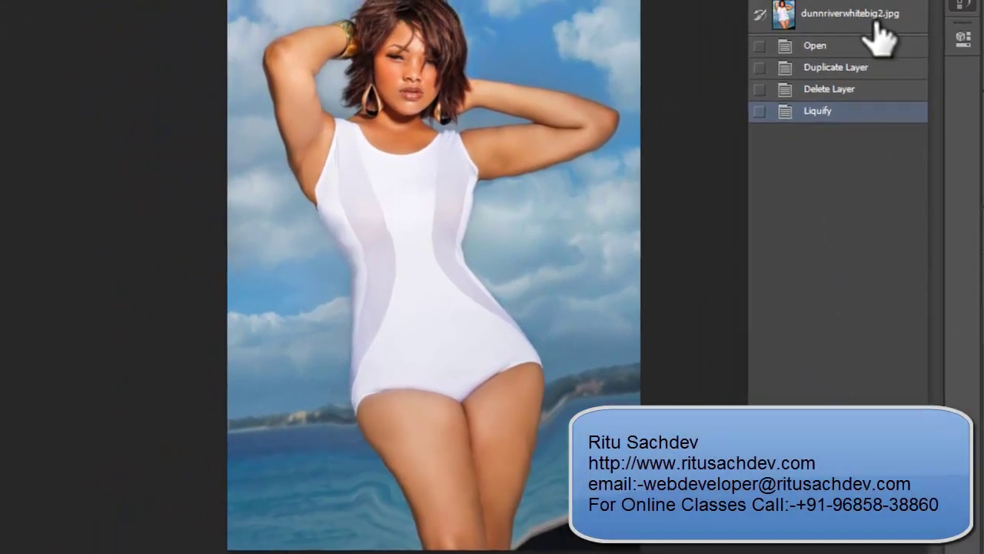
Compare the original snapshot with the Liquify state in the document history
left_click(896, 40)
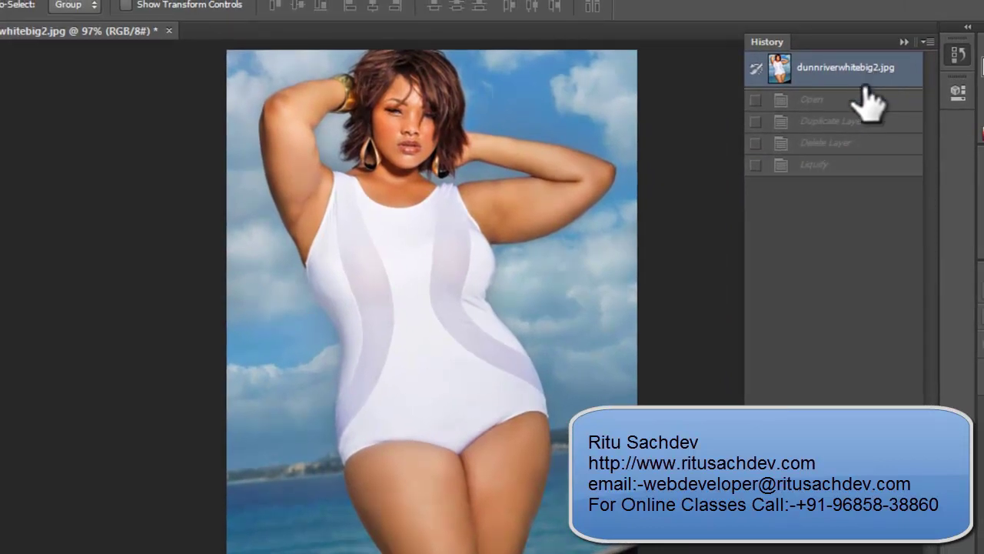
left_click(840, 165)
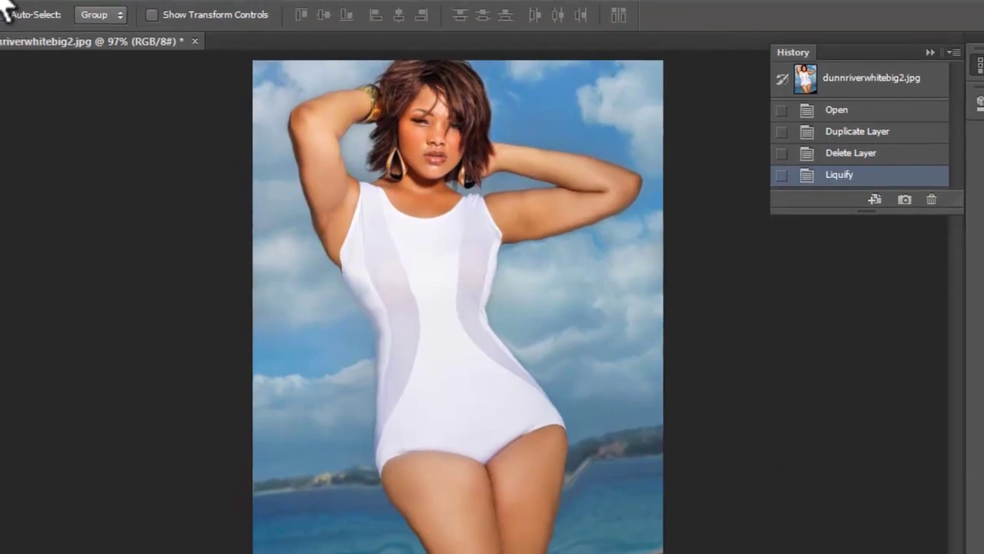
Save the slimmed image as the JPEG dunnriverwhitebig2edited at maximum quality 12 with Baseline ("Standard") format
left_click(0, 0)
left_click(68, 238)
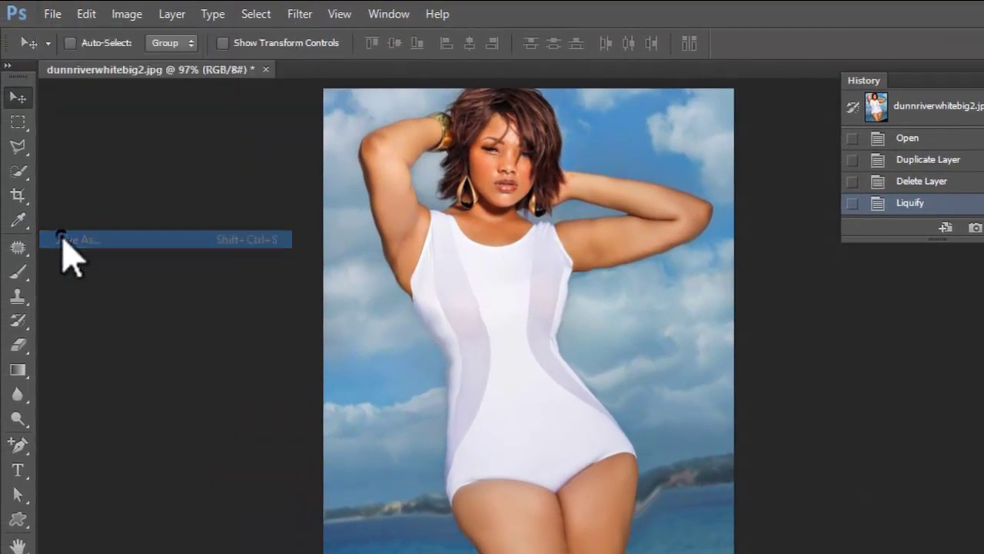
left_click(682, 373)
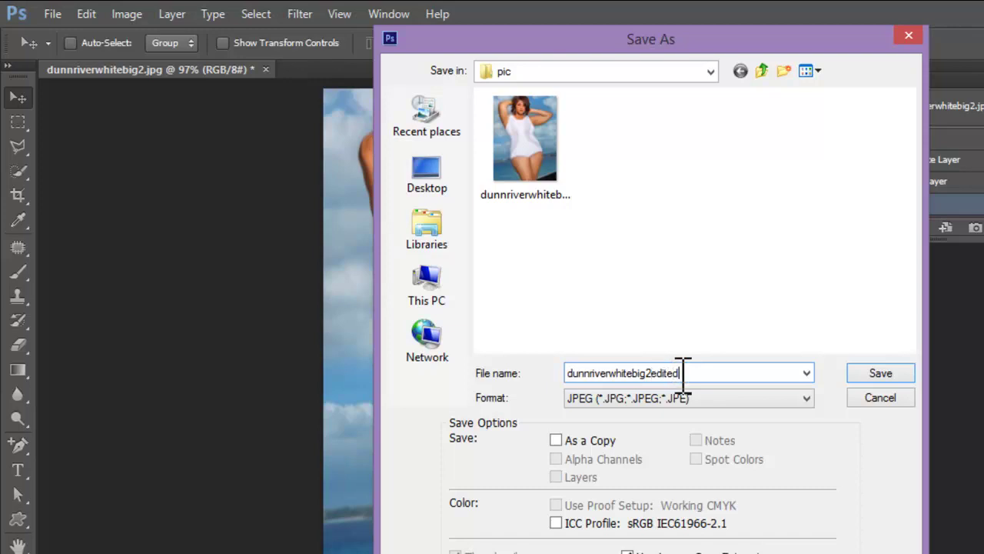
key("Return")
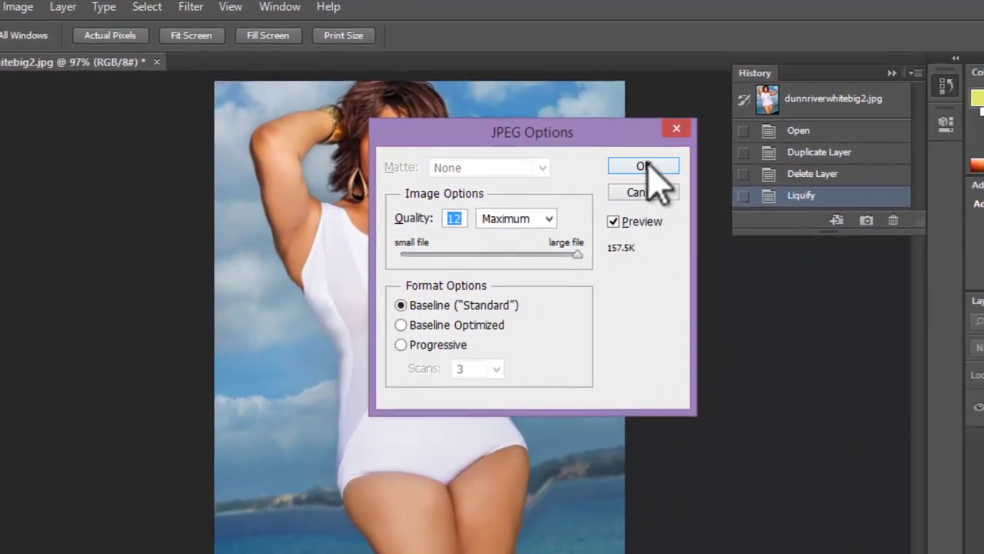
left_click(645, 170)
Open the original dunnriverwhitebig2 image from the pic folder and fit it to the screen
left_click(30, 9)
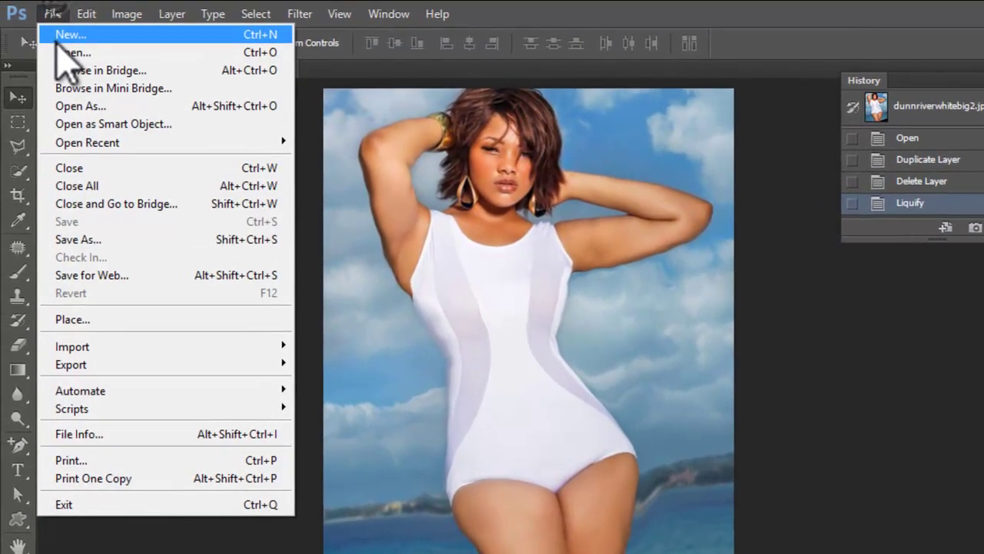
left_click(68, 53)
left_click(517, 163)
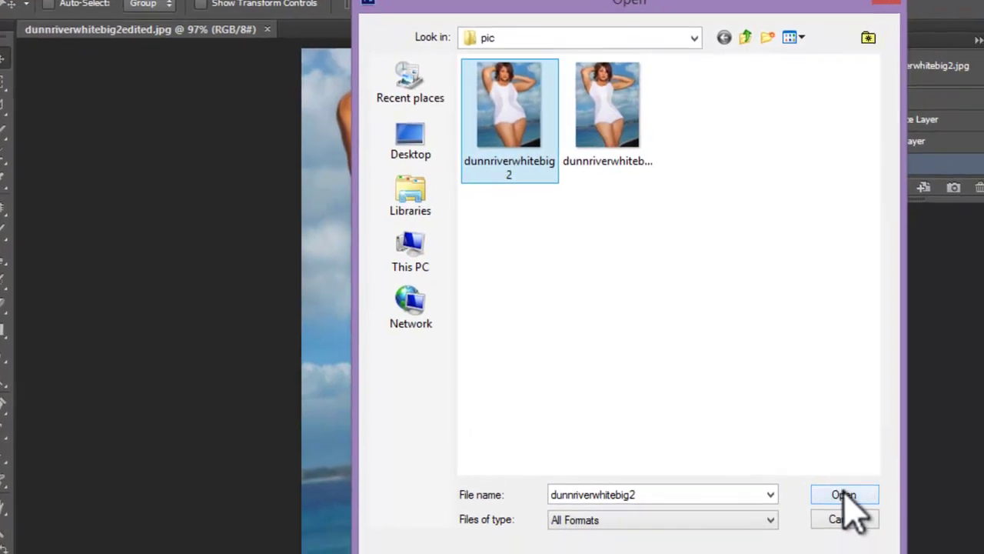
left_click(865, 534)
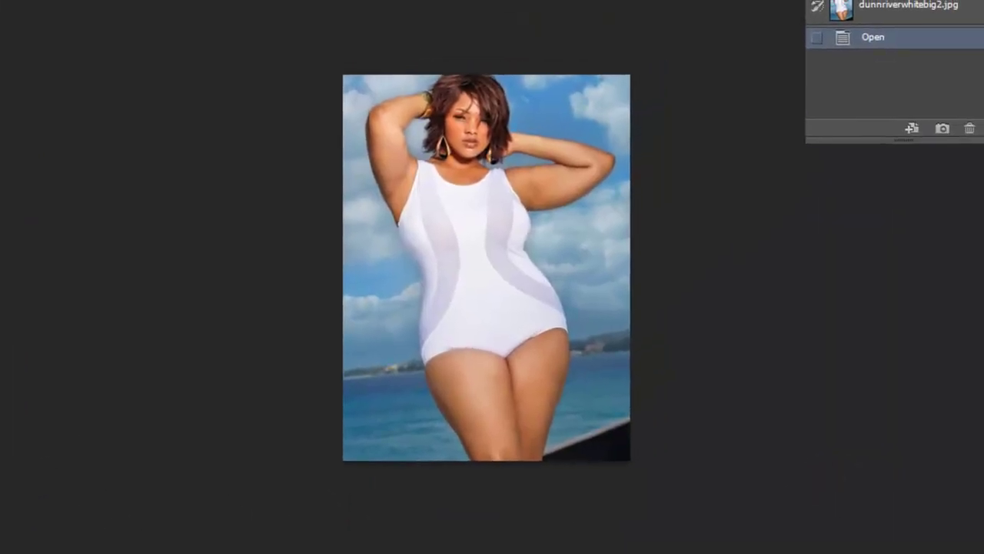
key("ctrl+0")
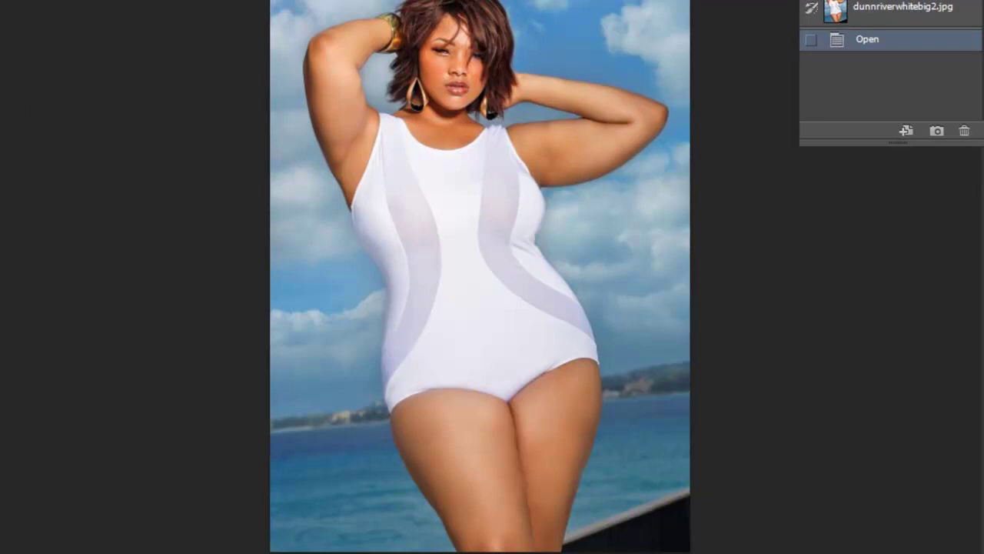
Select the sea and shoreline area between the image's left edge and the thigh with the Polygonal Lasso tool
left_click(18, 150)
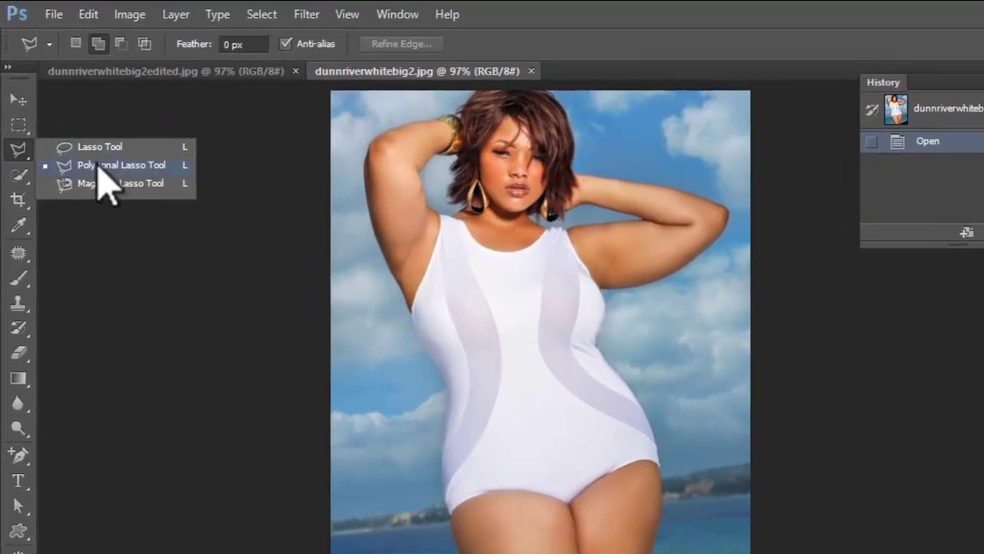
left_click(98, 166)
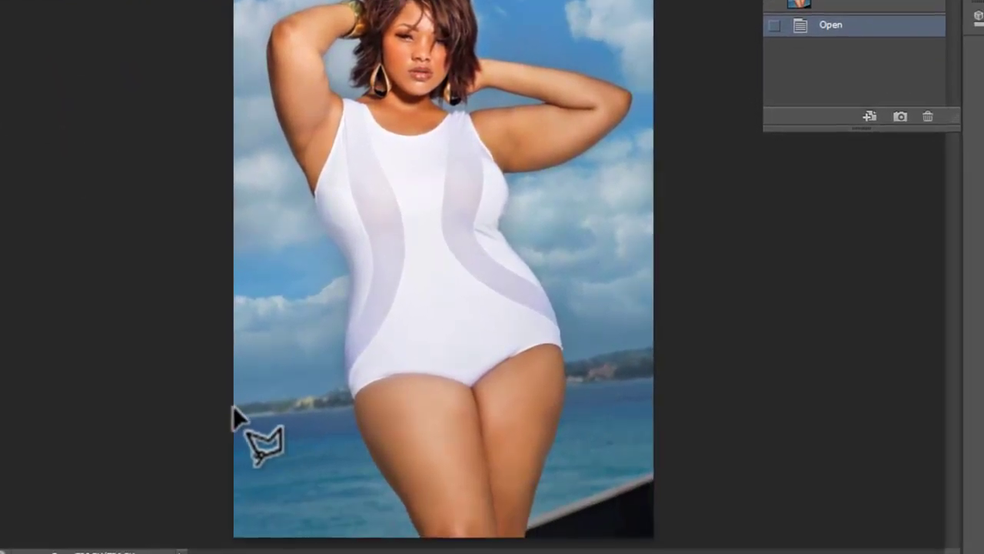
left_click(282, 397)
left_click(307, 390)
left_click(335, 382)
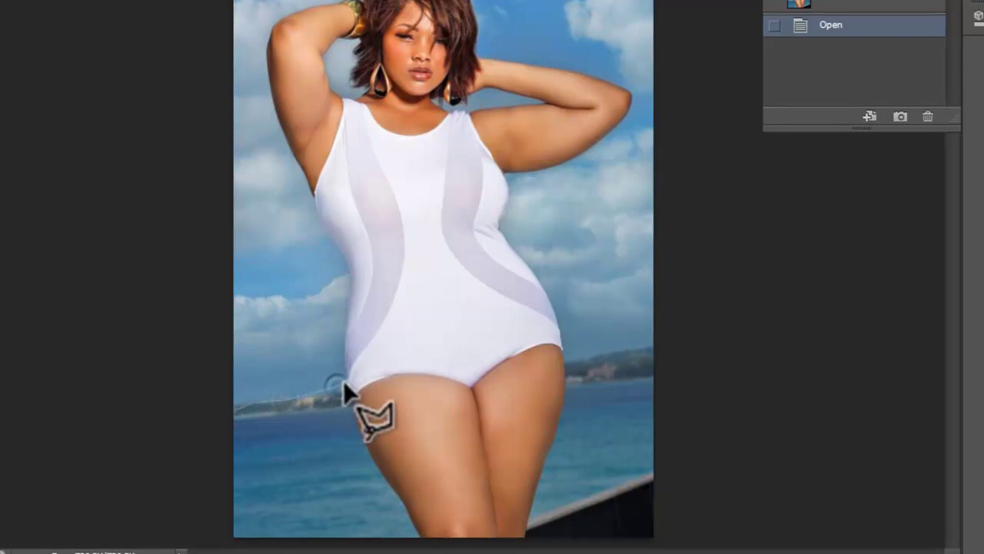
left_click(344, 380)
left_click(371, 461)
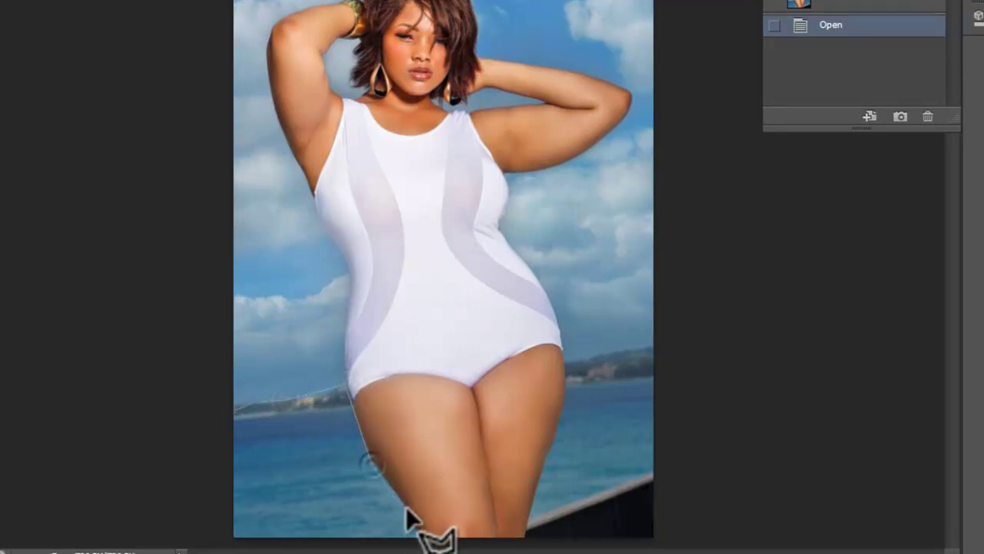
left_click(234, 537)
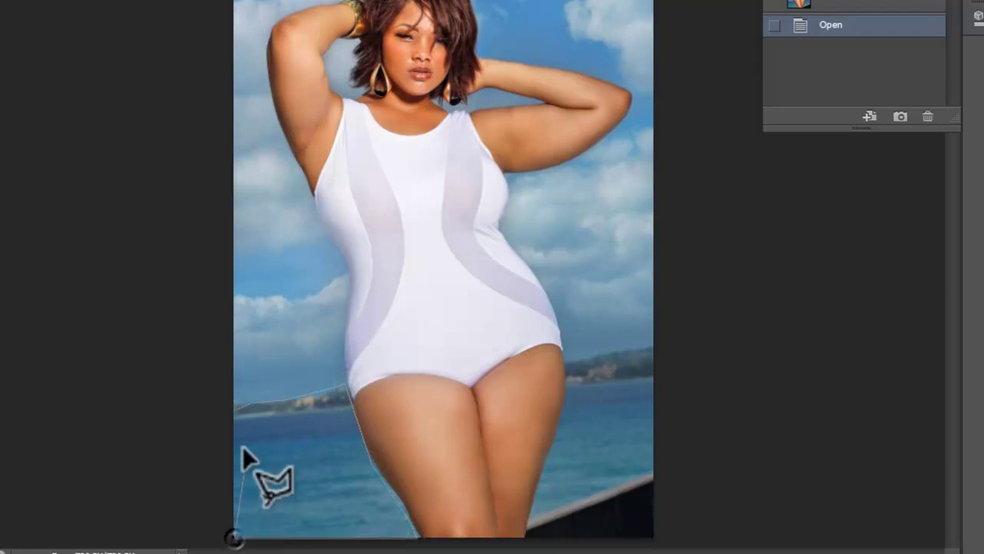
left_click(231, 406)
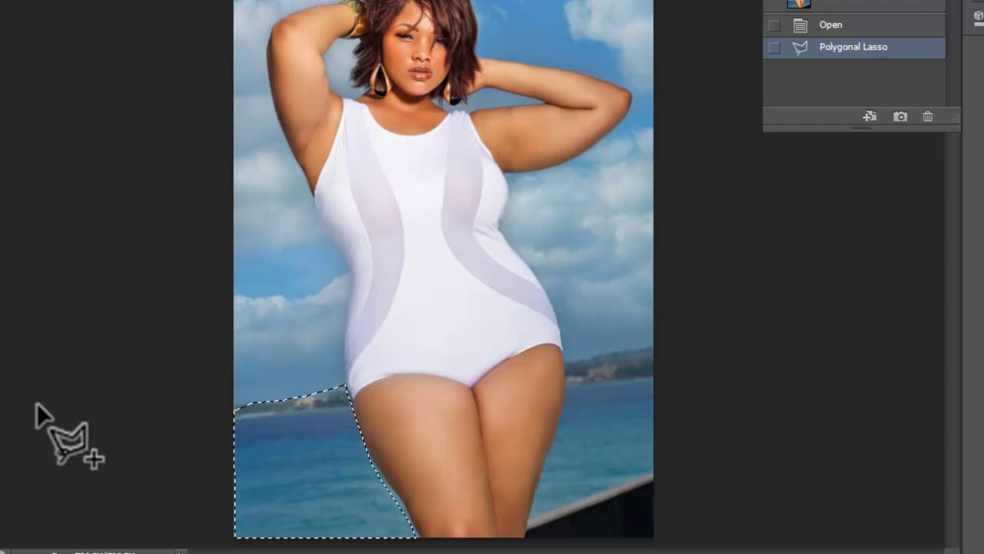
Feather the sea selection by 5 pixels and paste a copy of it into dunnriverwhitebig2edited.jpg
key("shift+F6")
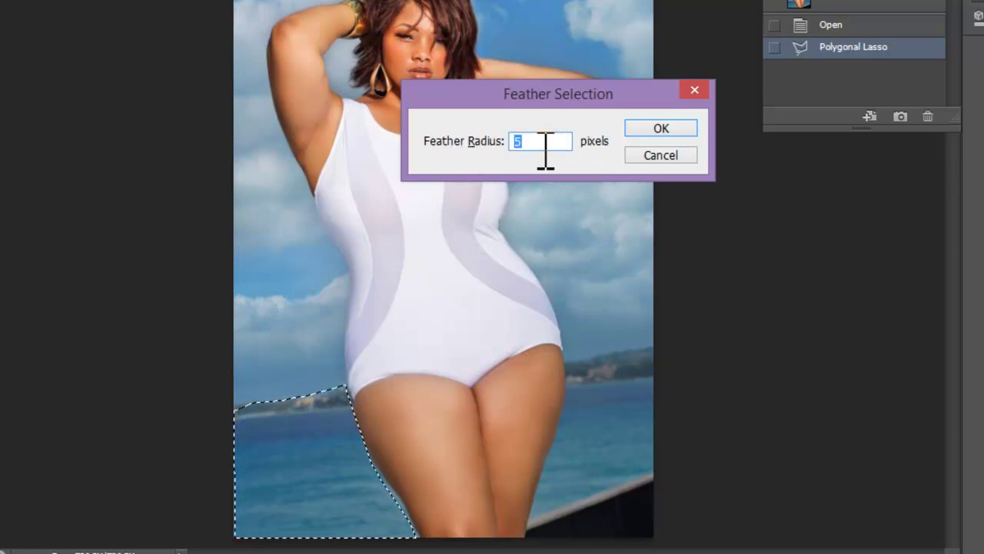
key("Return")
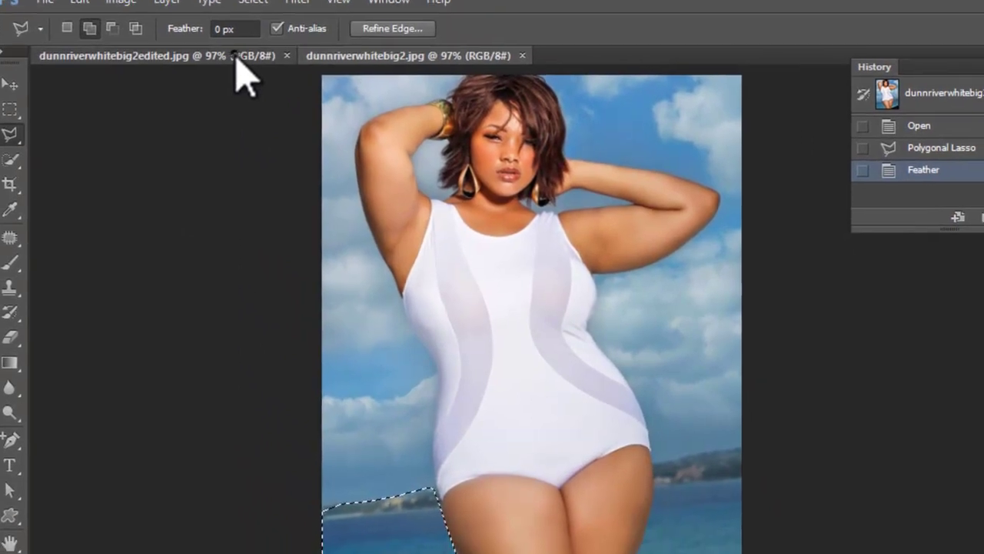
left_click(245, 72)
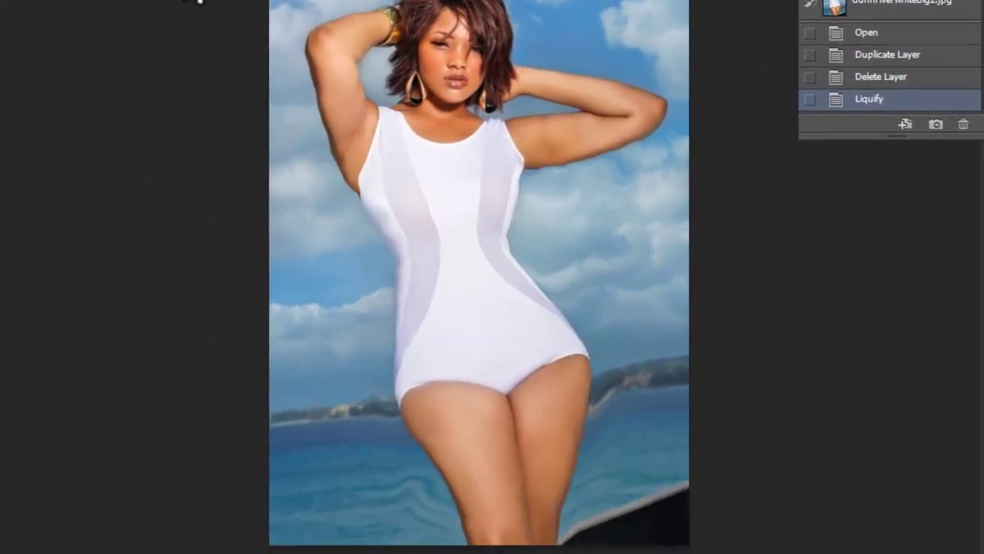
key("ctrl+v")
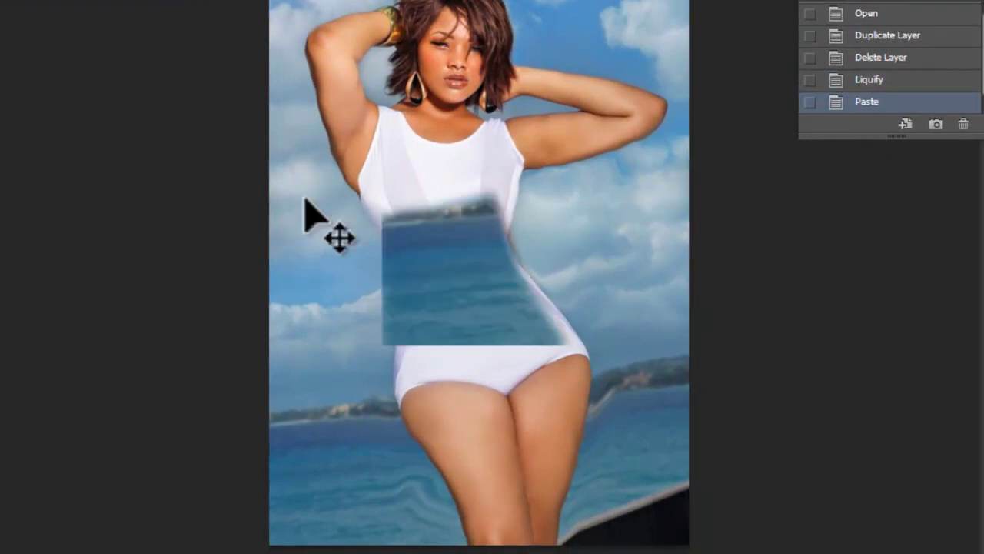
Move the pasted sea patch over the distorted water and shoreline between the image's left edge and the thigh
left_click_drag(408, 257, 309, 450)
mouse_move(336, 492)
left_mouse_down()
mouse_move(341, 484)
mouse_move(340, 493)
left_mouse_up()
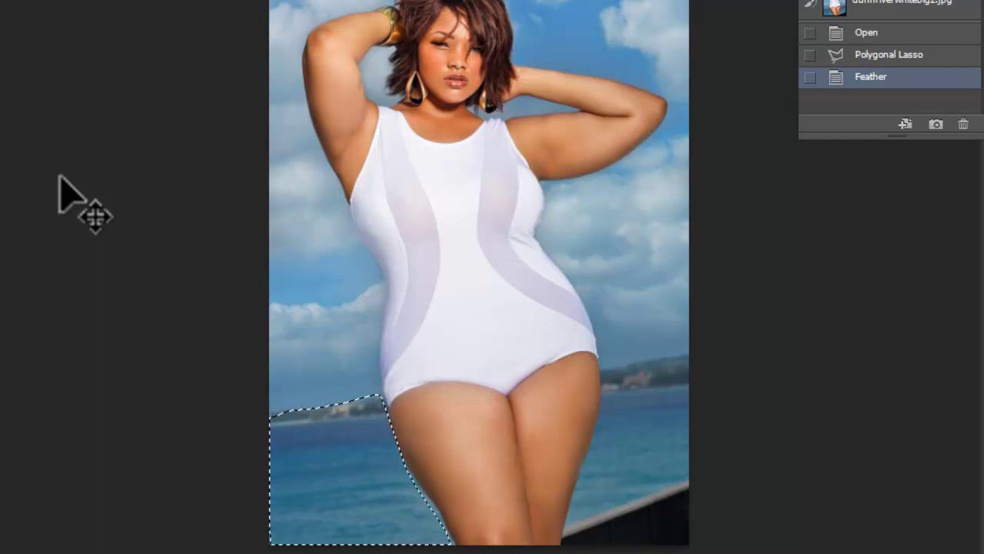
Clear the old selection in dunnriverwhitebig2.jpg and outline the sea and shoreline between the right-hand thigh and the image's right edge with the Polygonal Lasso tool
key("ctrl+d")
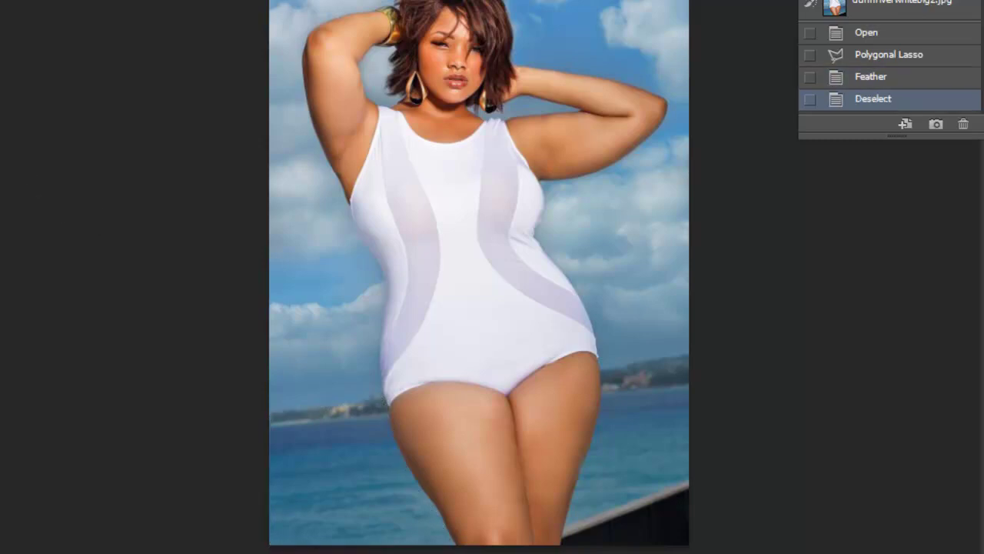
left_click(18, 125)
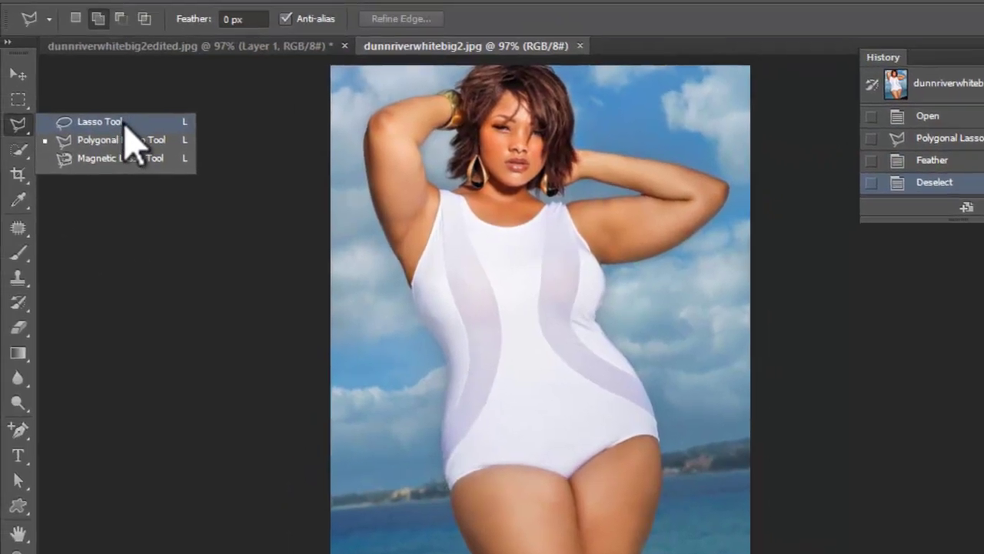
left_click(127, 143)
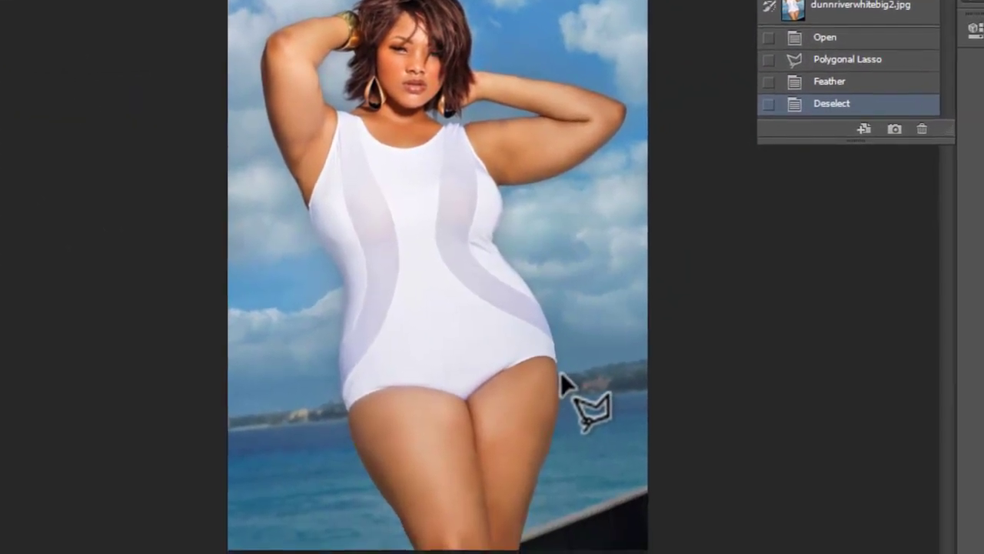
left_click(558, 373)
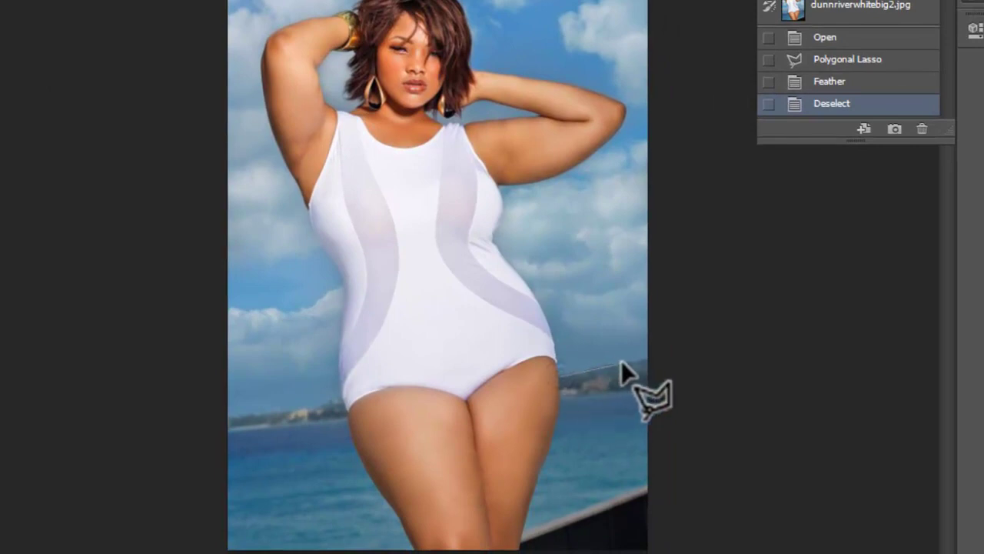
left_click(643, 358)
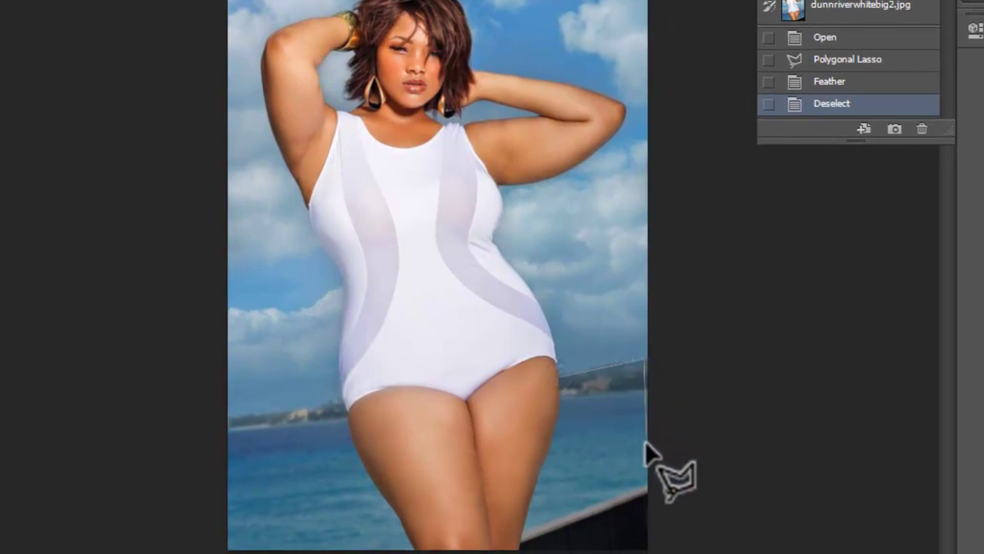
left_click(646, 488)
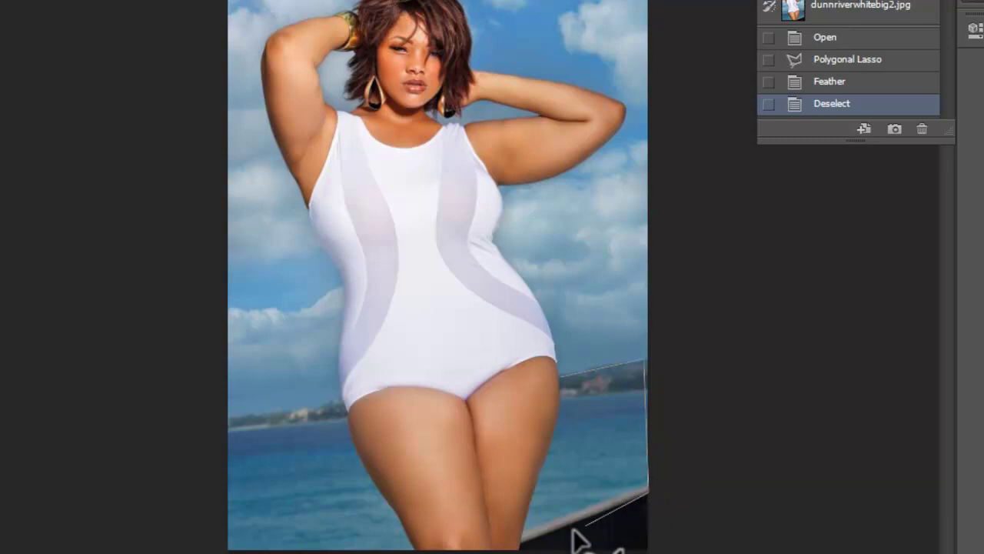
left_click(518, 542)
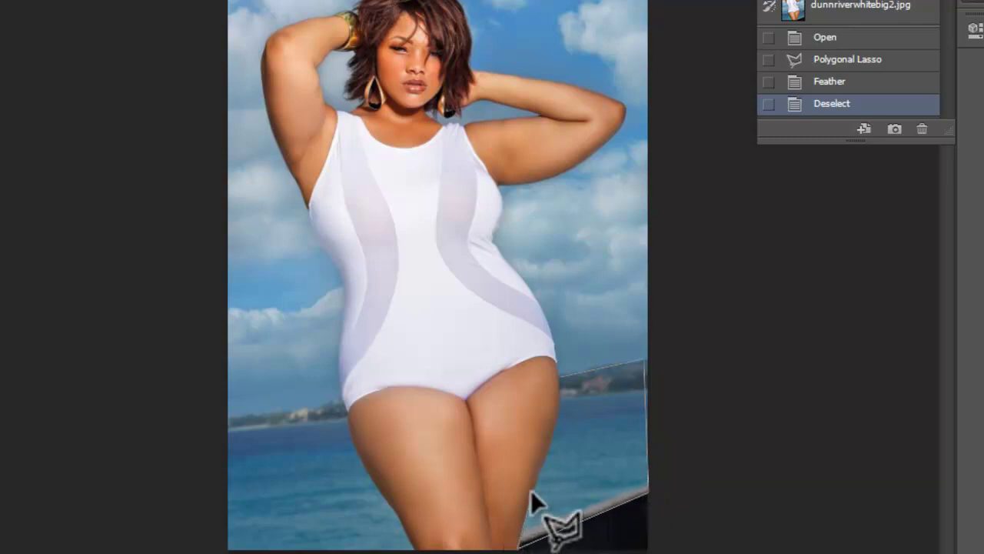
left_click(554, 423)
left_click(560, 395)
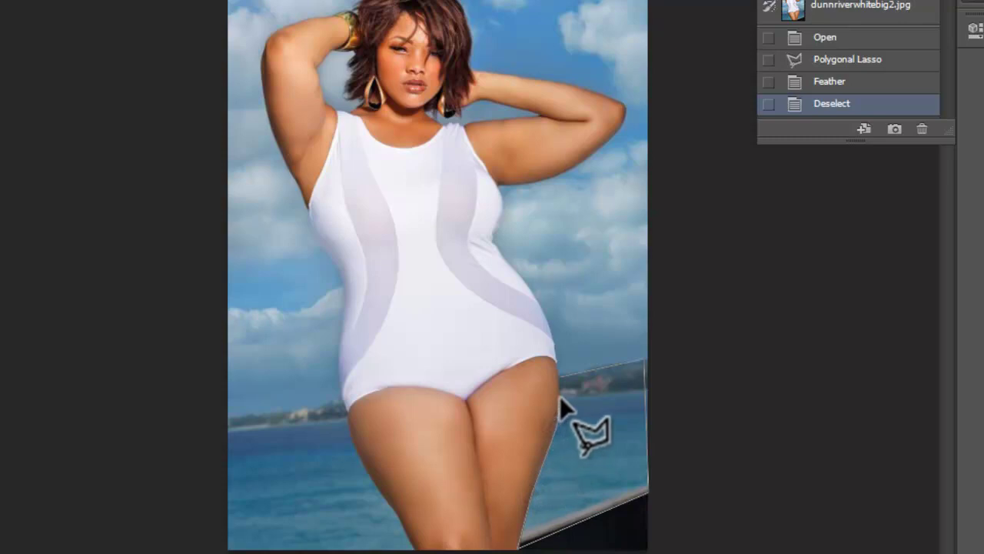
left_click(561, 378)
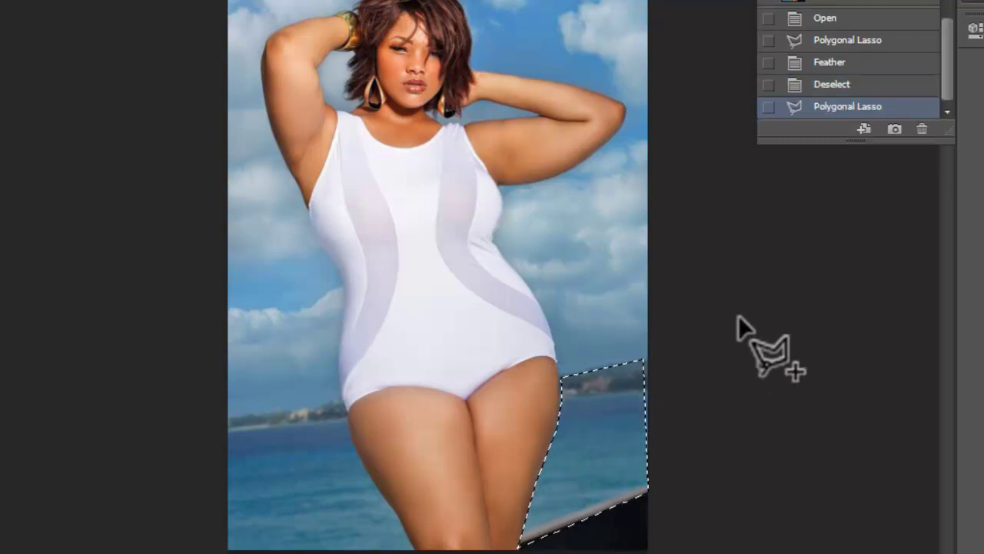
Feather the right-hand sea selection by 5 pixels and paste a copy of it into dunnriverwhitebig2edited.jpg
key("shift+F6")
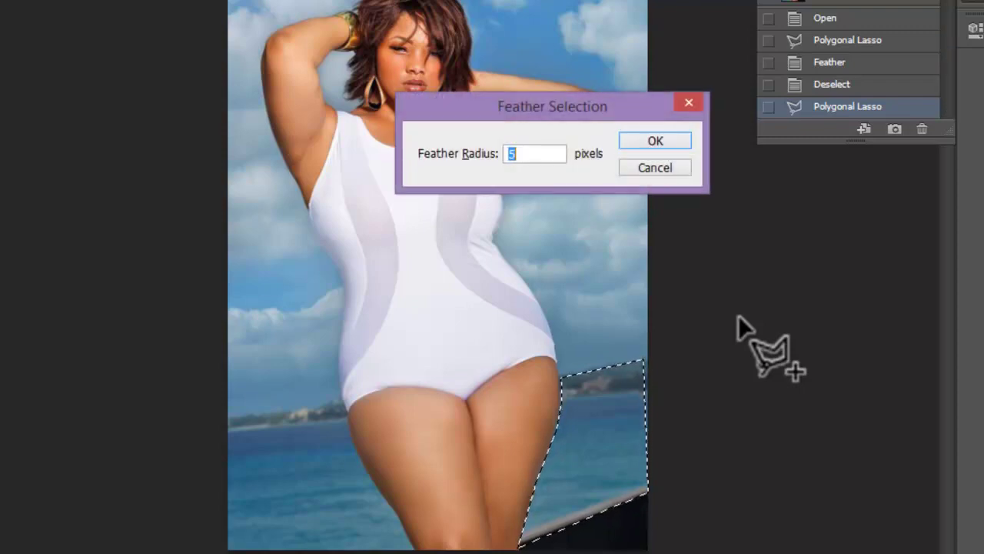
key("Return")
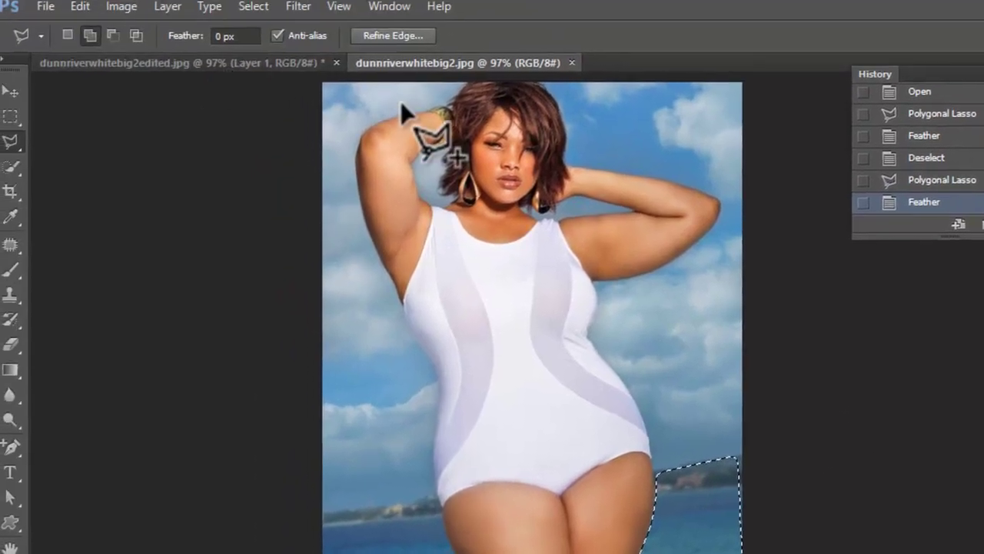
left_click(240, 63)
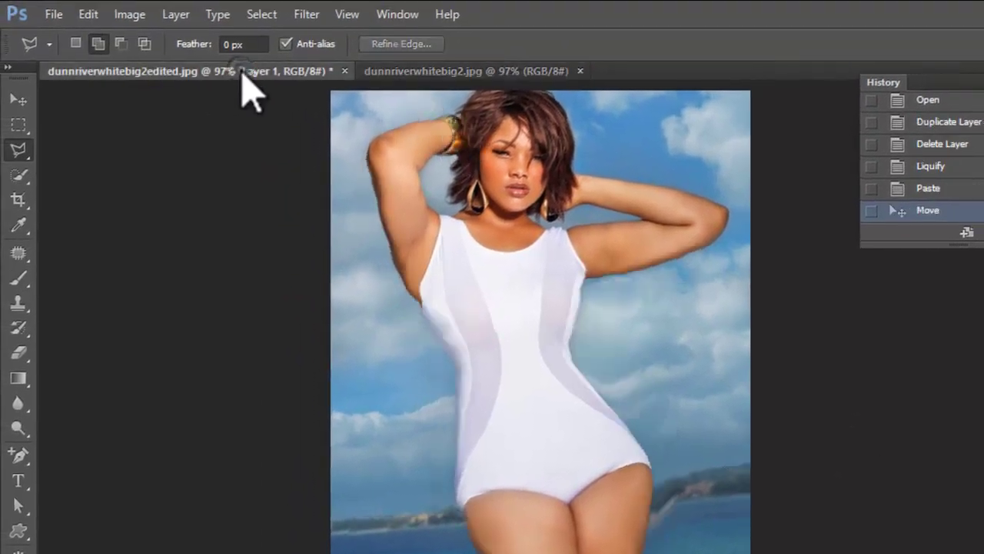
key("ctrl+v")
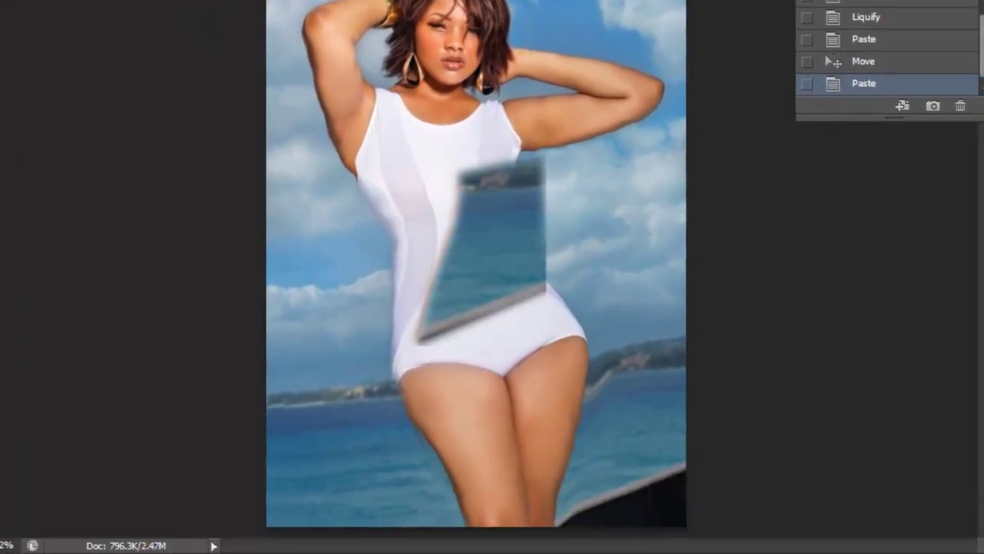
Move the new patch over the distorted sea right of the thighs and adjust it with Free Transform to reach the image's right edge
left_click_drag(509, 238, 645, 417)
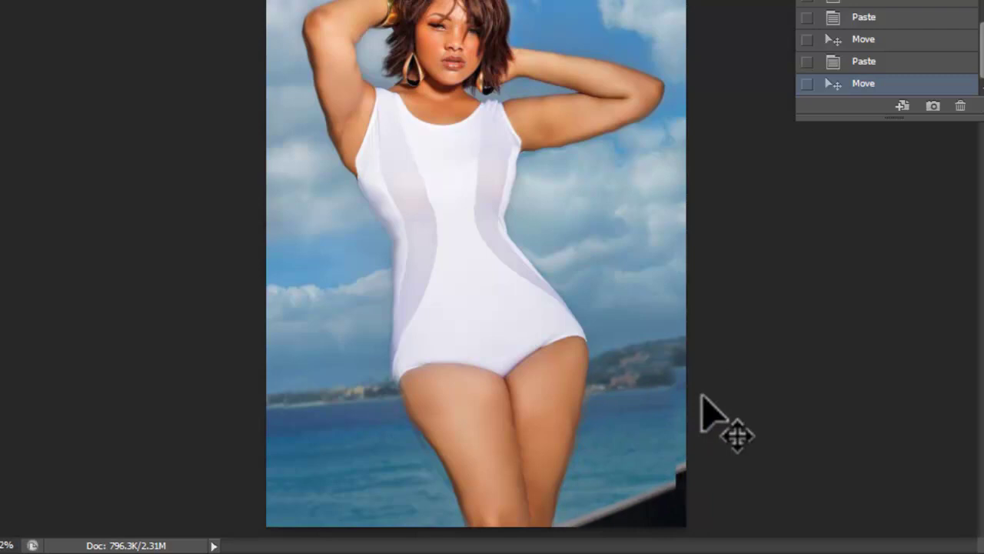
key("ctrl+t")
mouse_move(677, 435)
left_mouse_down()
mouse_move(689, 436)
mouse_move(667, 423)
left_mouse_up()
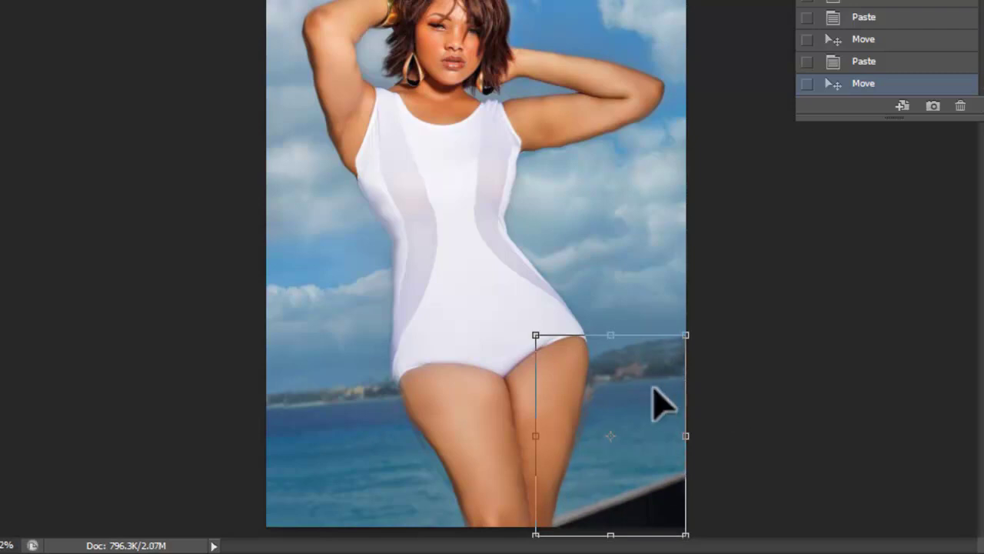
mouse_move(650, 387)
left_mouse_down()
mouse_move(633, 378)
mouse_move(637, 396)
mouse_move(642, 385)
left_mouse_up()
key("Return")
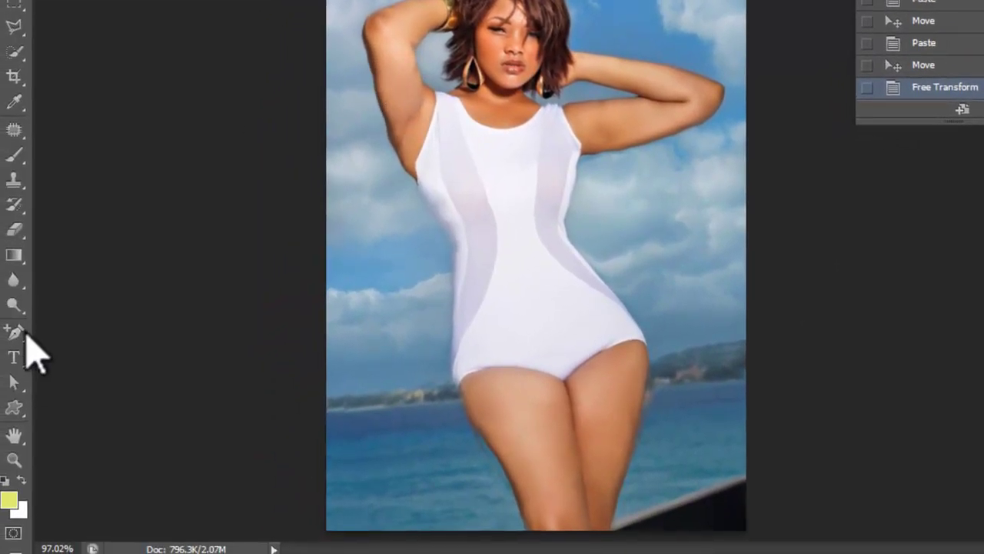
Refine the woman's figure on the Background layer with Liquify, using brush size 40, density 49 and pressure 51
left_click(16, 459)
left_click(286, 123)
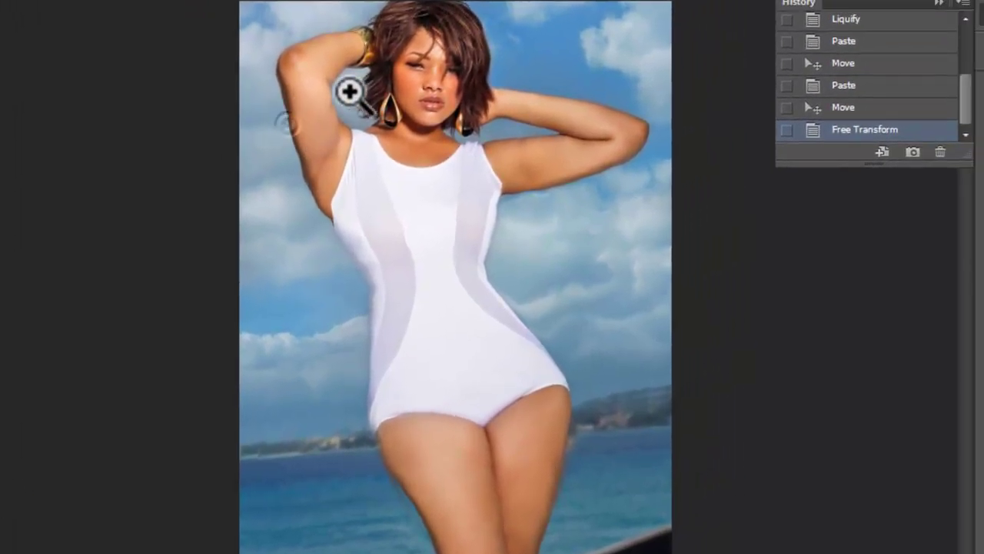
left_click(349, 95)
left_click(312, 58)
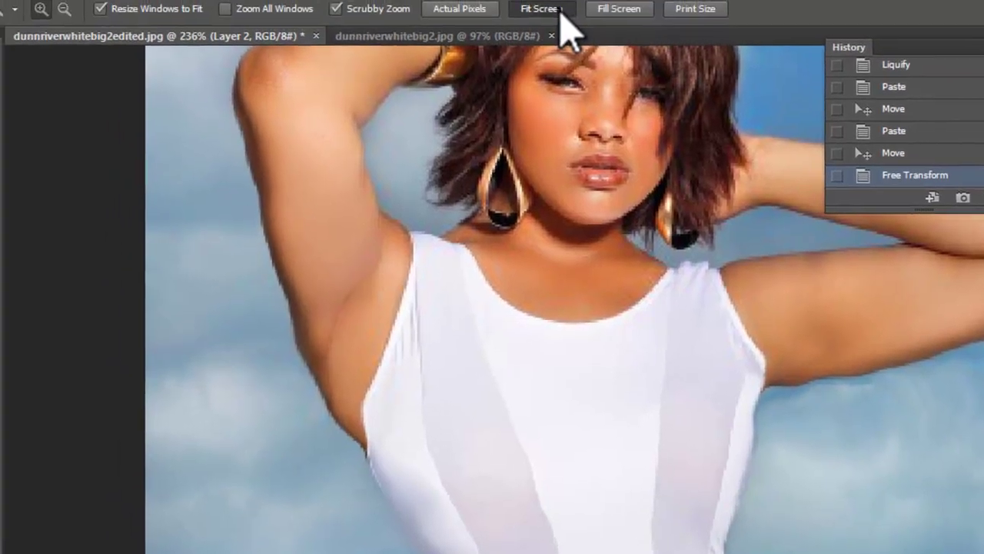
left_click(561, 9)
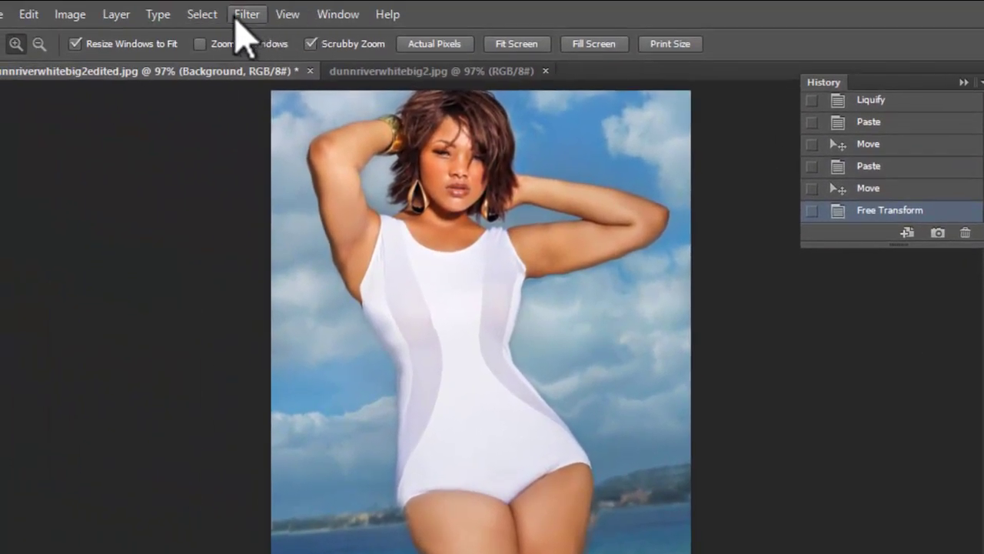
left_click(245, 14)
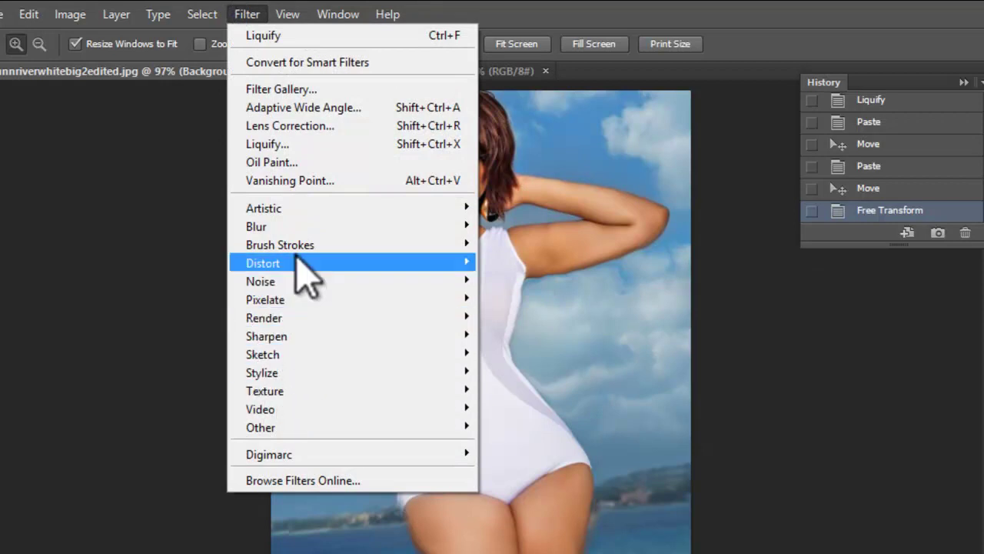
left_click(265, 144)
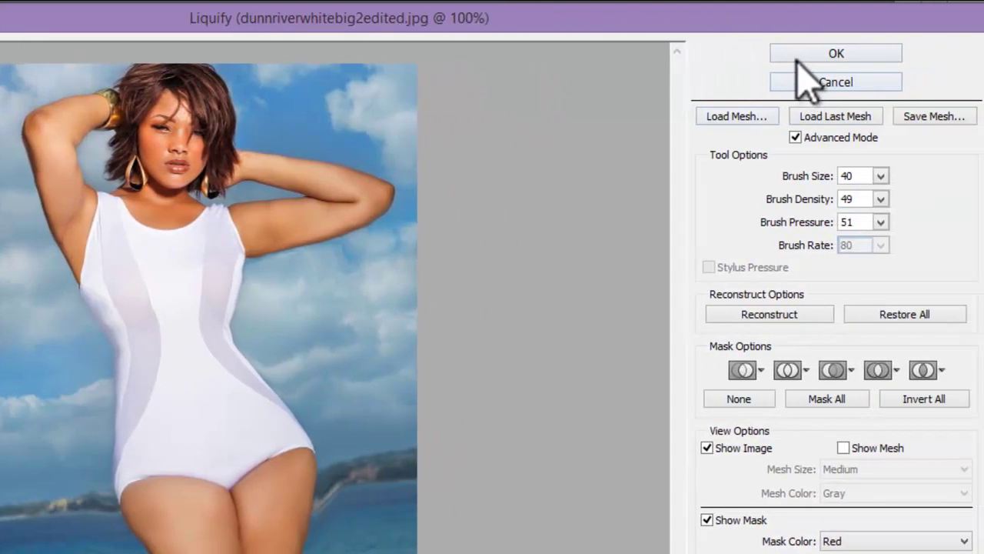
left_click(804, 53)
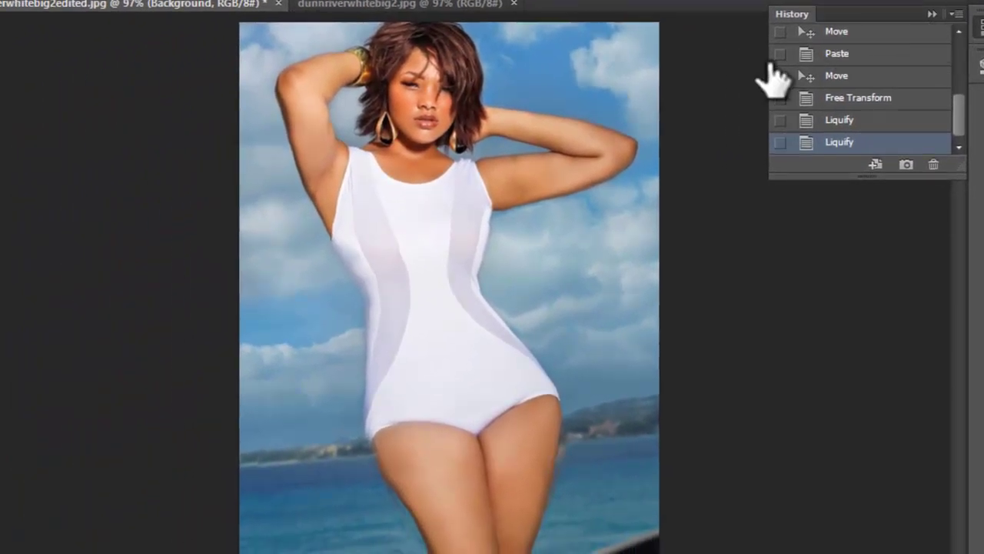
Compare the original image snapshot with the final Liquify state in the history, ending on the final state
mouse_move(960, 124)
left_mouse_down()
mouse_move(962, 27)
mouse_move(962, 40)
left_mouse_up()
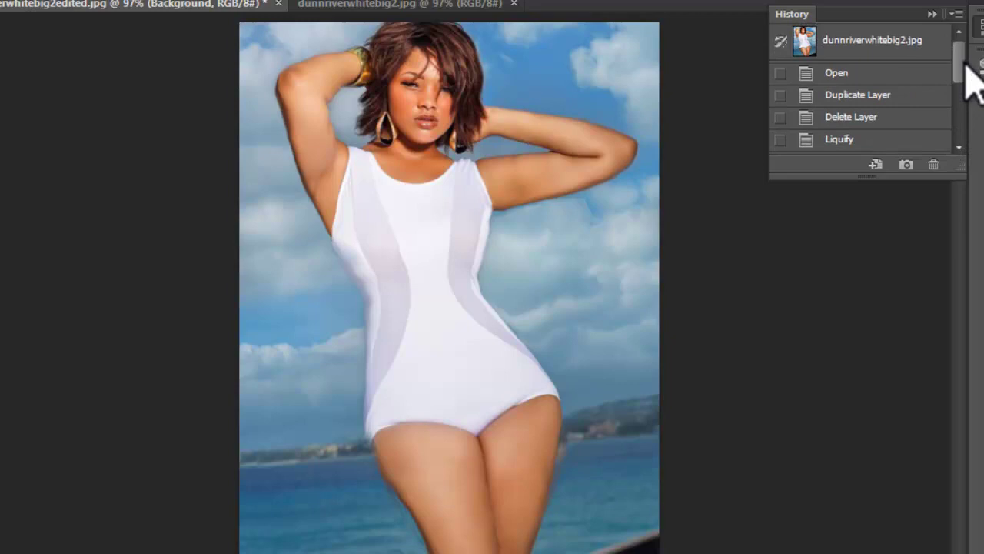
left_click(920, 42)
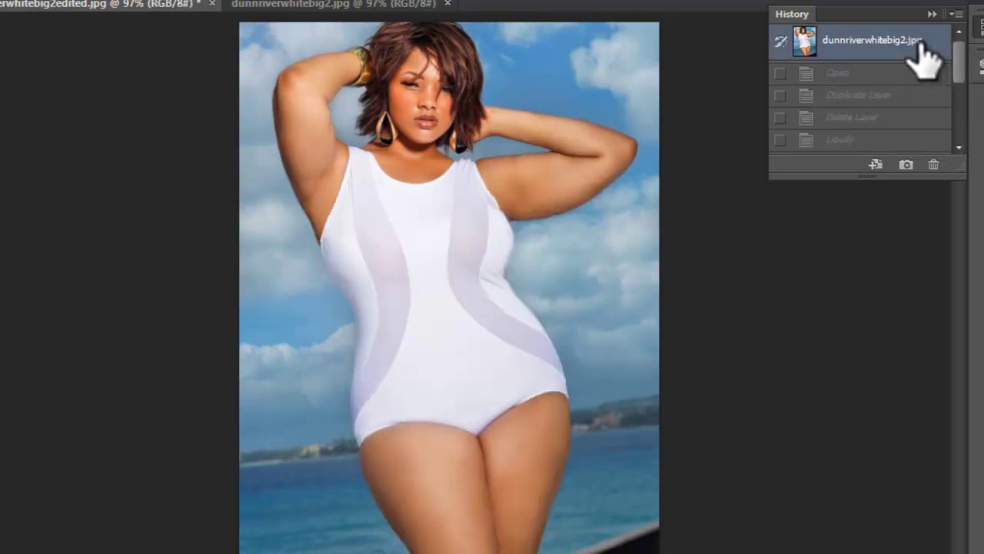
left_click_drag(960, 81, 956, 110)
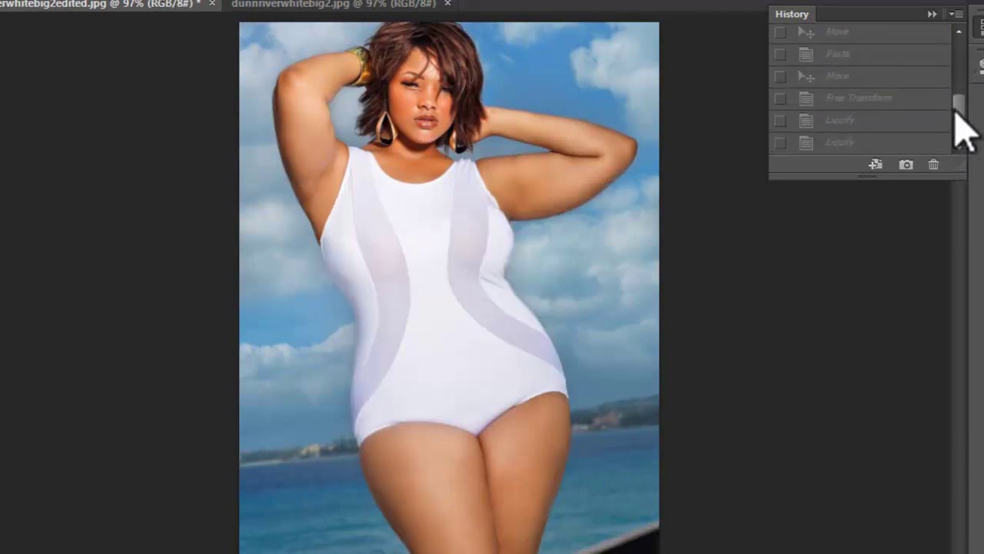
left_click(926, 142)
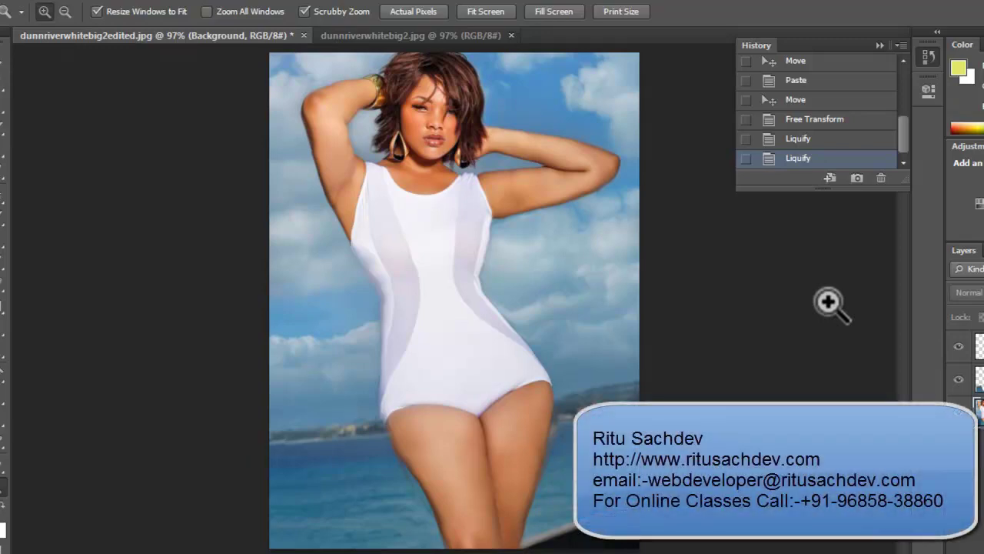
mouse_move(904, 150)
left_mouse_down()
mouse_move(910, 128)
mouse_move(891, 81)
mouse_move(915, 165)
left_mouse_up()
left_click(876, 69)
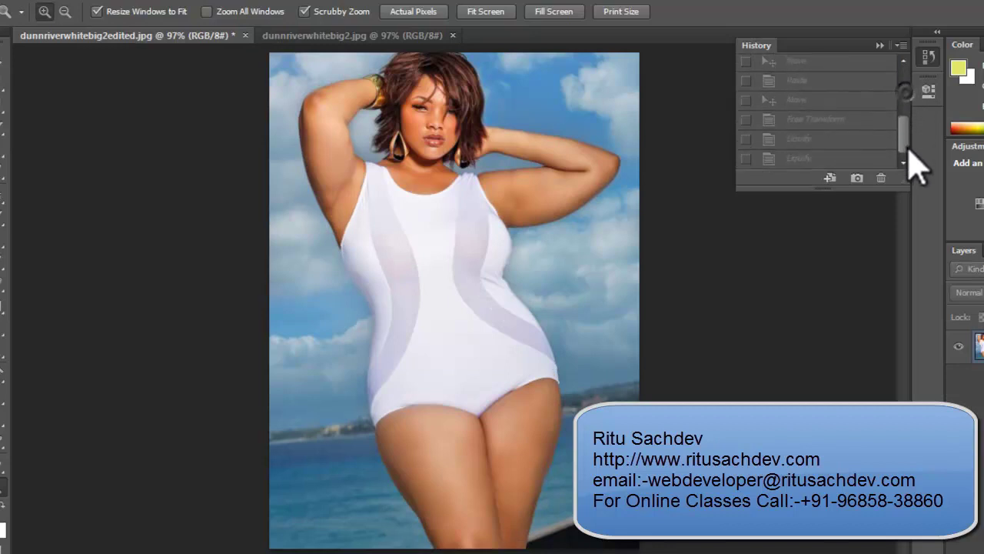
left_click(872, 158)
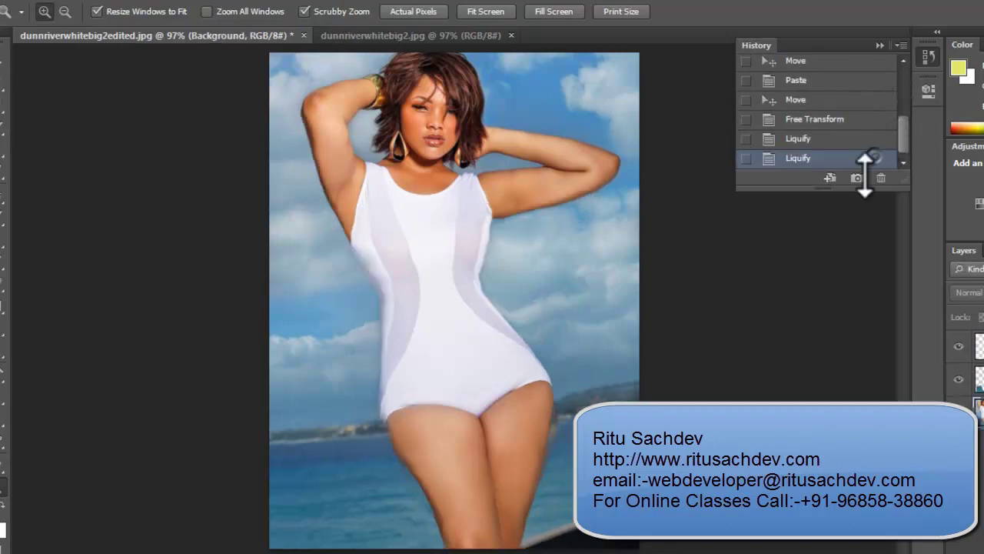